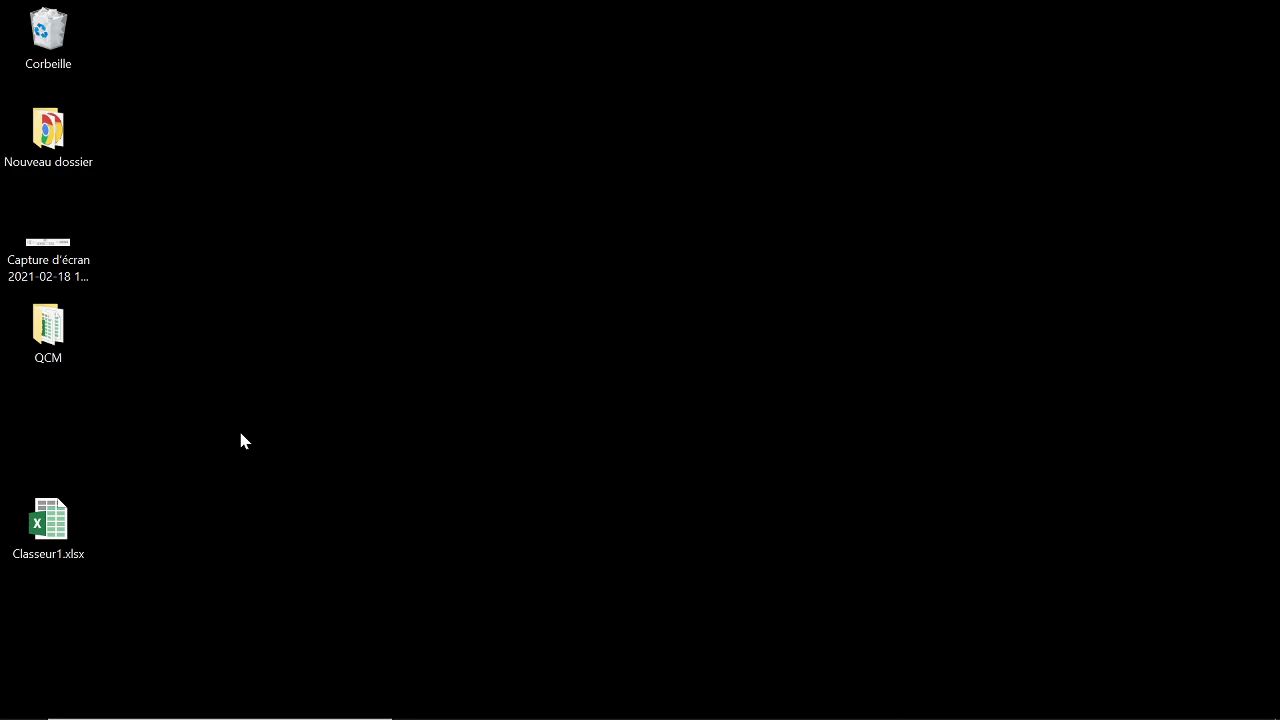
# Step: Open Classeur1.xlsx from the desktop so it launches in Excel
pyautogui.doubleClick(52, 524)
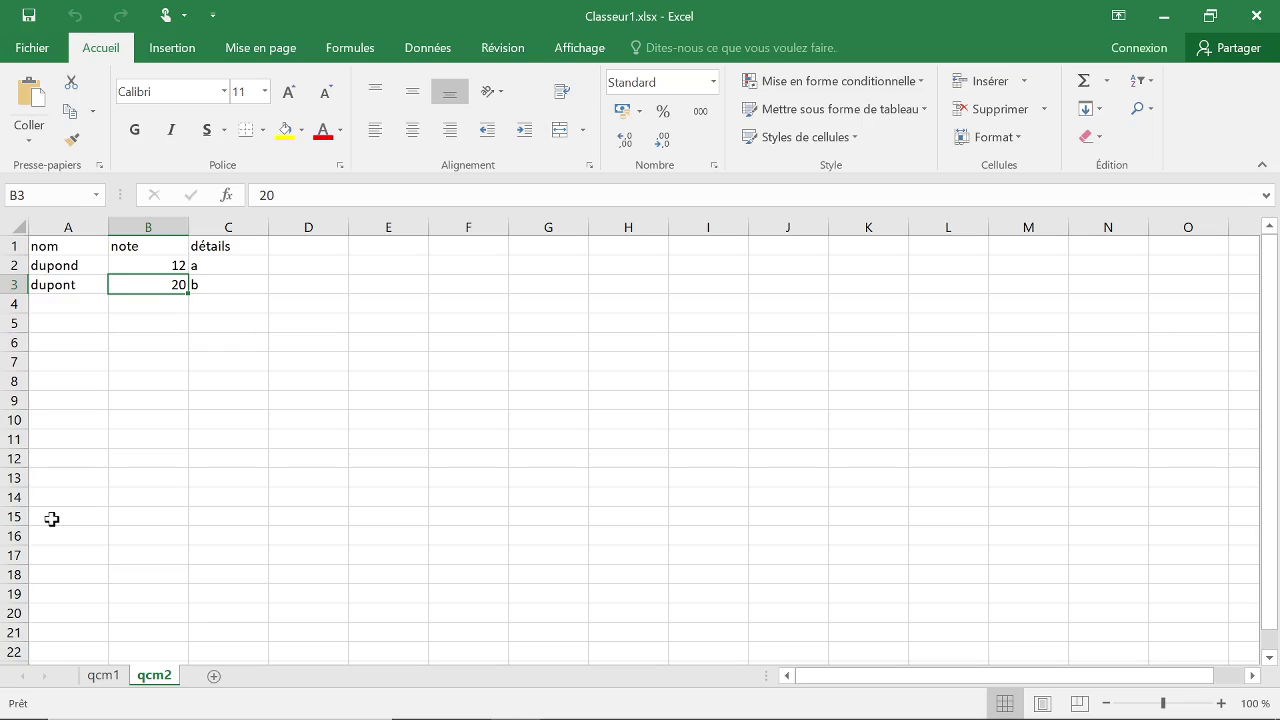
# Step: Compare the qcm1 and qcm2 sheets, ending on qcm1 with the cursor back inside its data
pyautogui.click(103, 677)
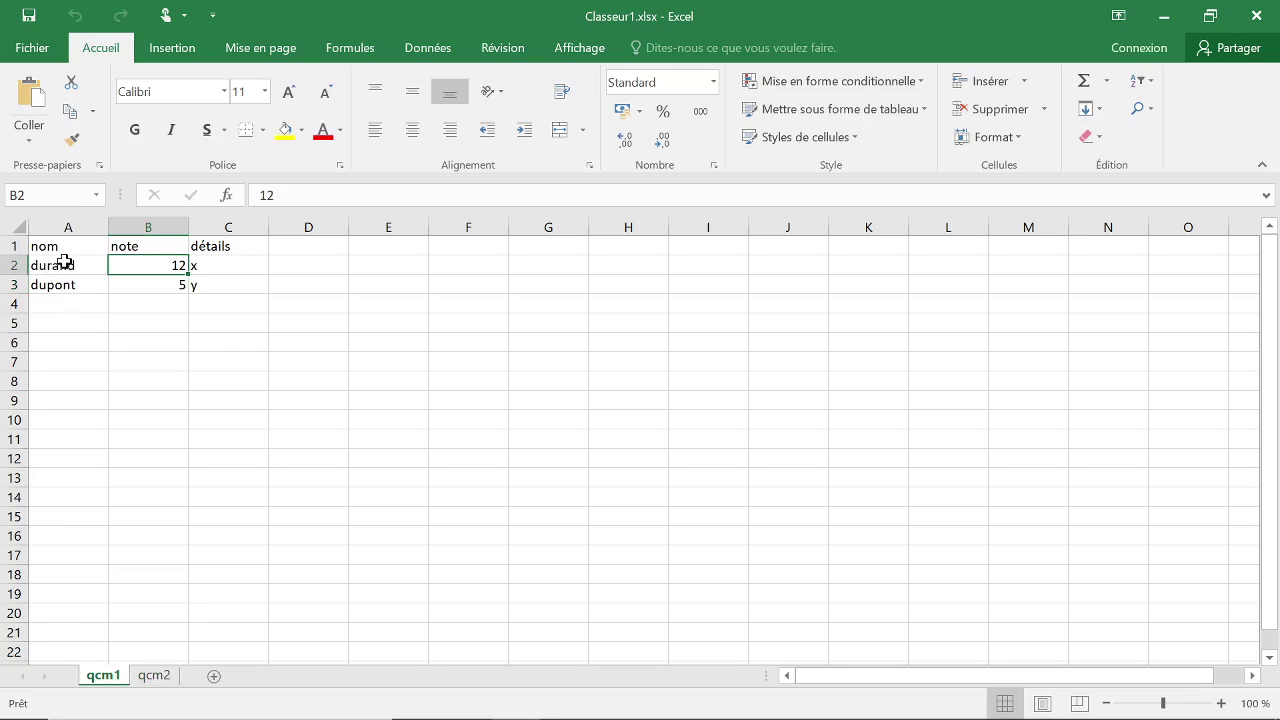
pyautogui.click(155, 680)
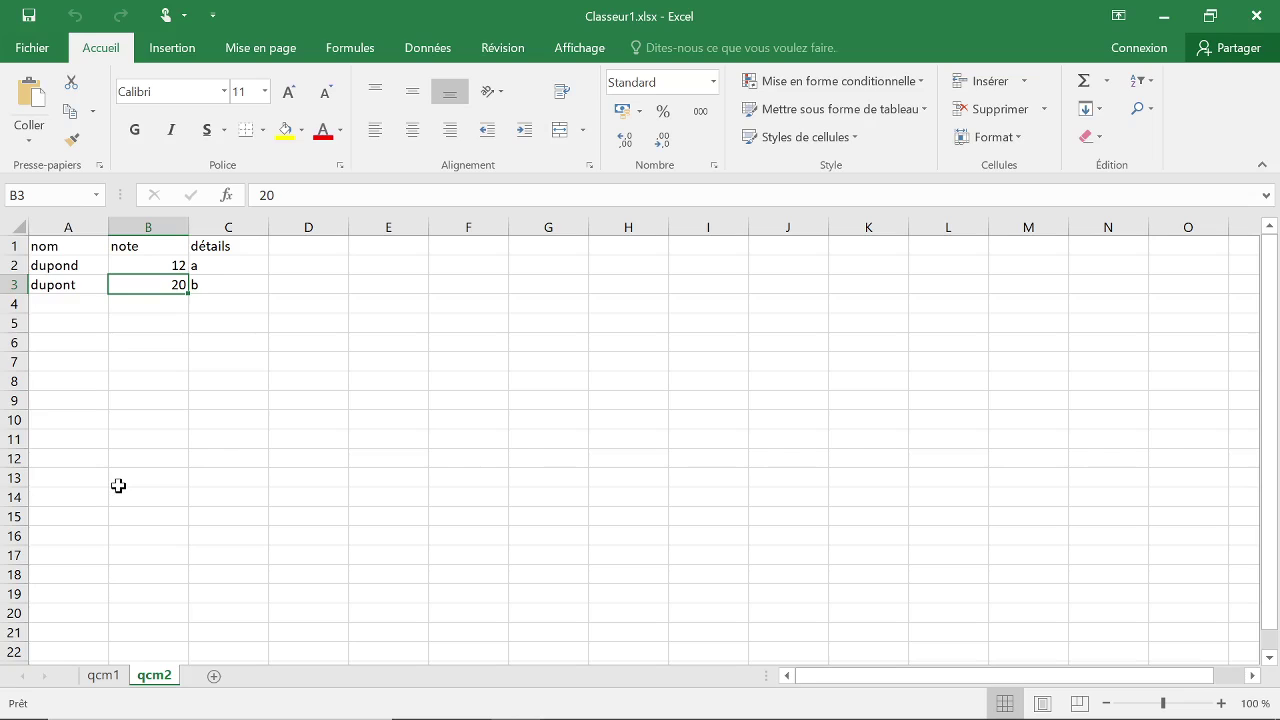
pyautogui.click(102, 676)
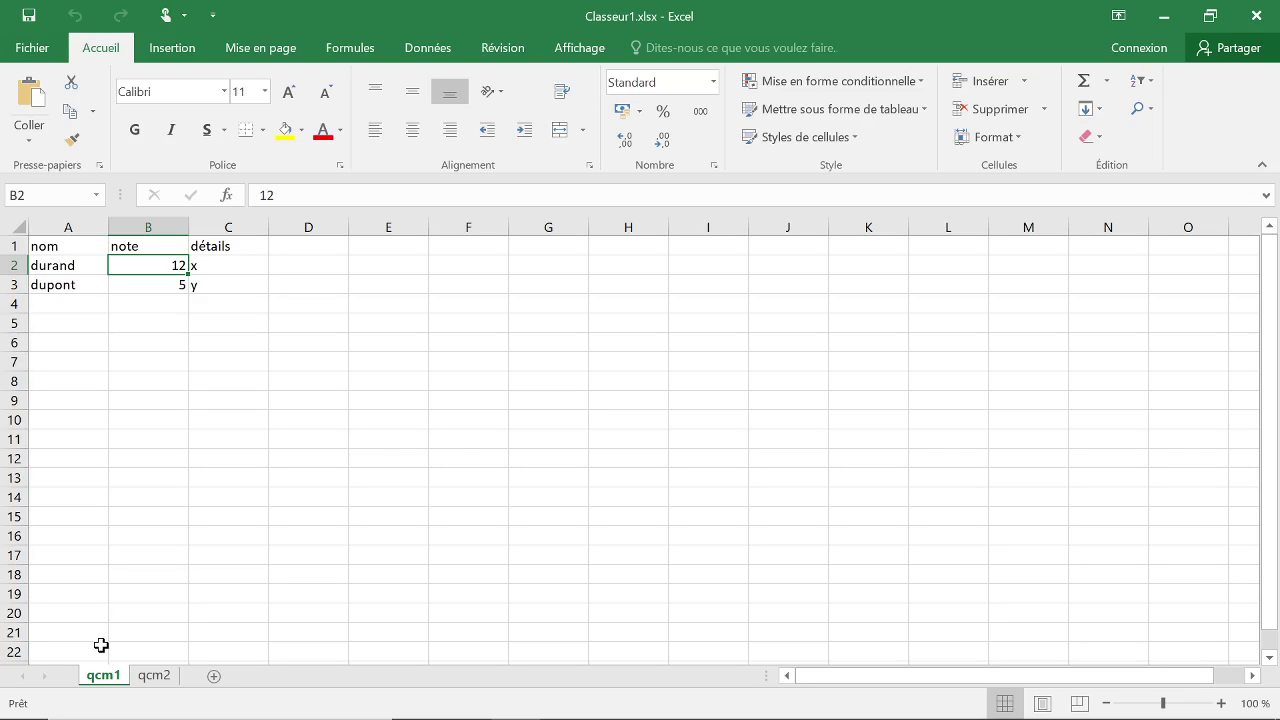
pyautogui.click(222, 340)
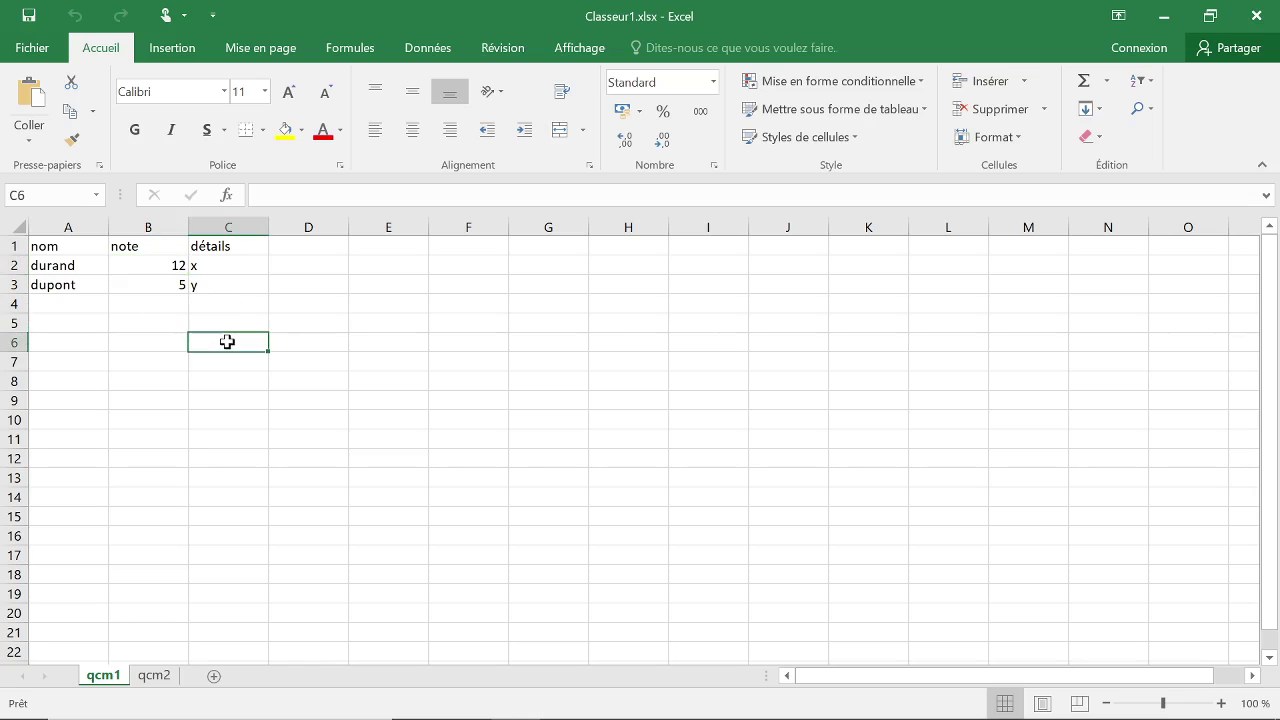
pyautogui.click(378, 314)
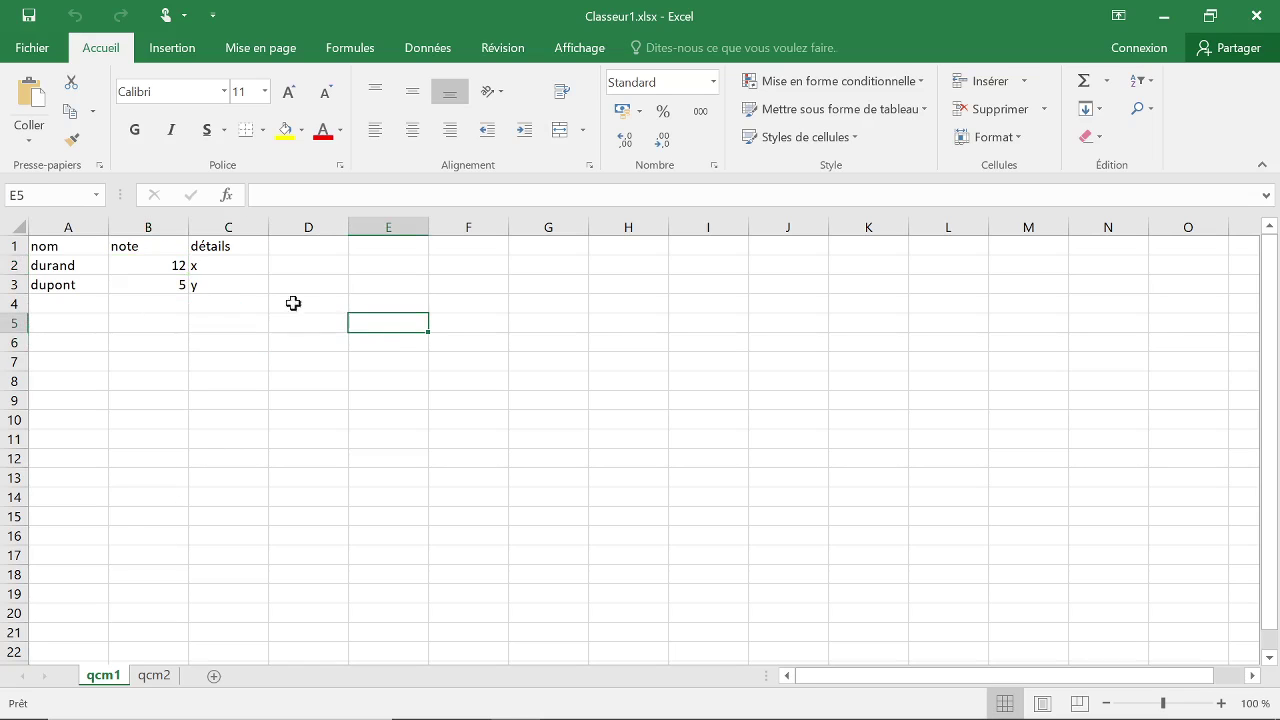
pyautogui.click(160, 282)
pyautogui.click(149, 262)
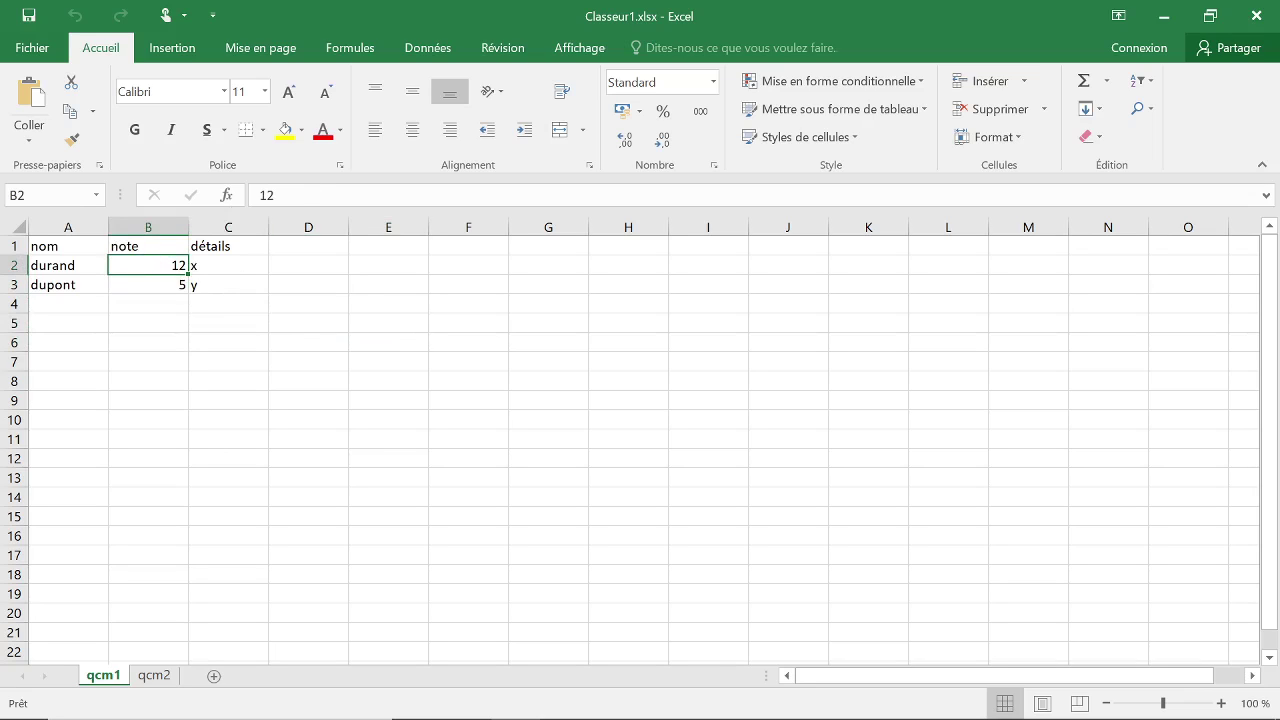
# Step: Create a query from the qcm1 range =$A$1:$C$3 with headers, opening Tableau1 in the Query Editor
pyautogui.click(431, 56)
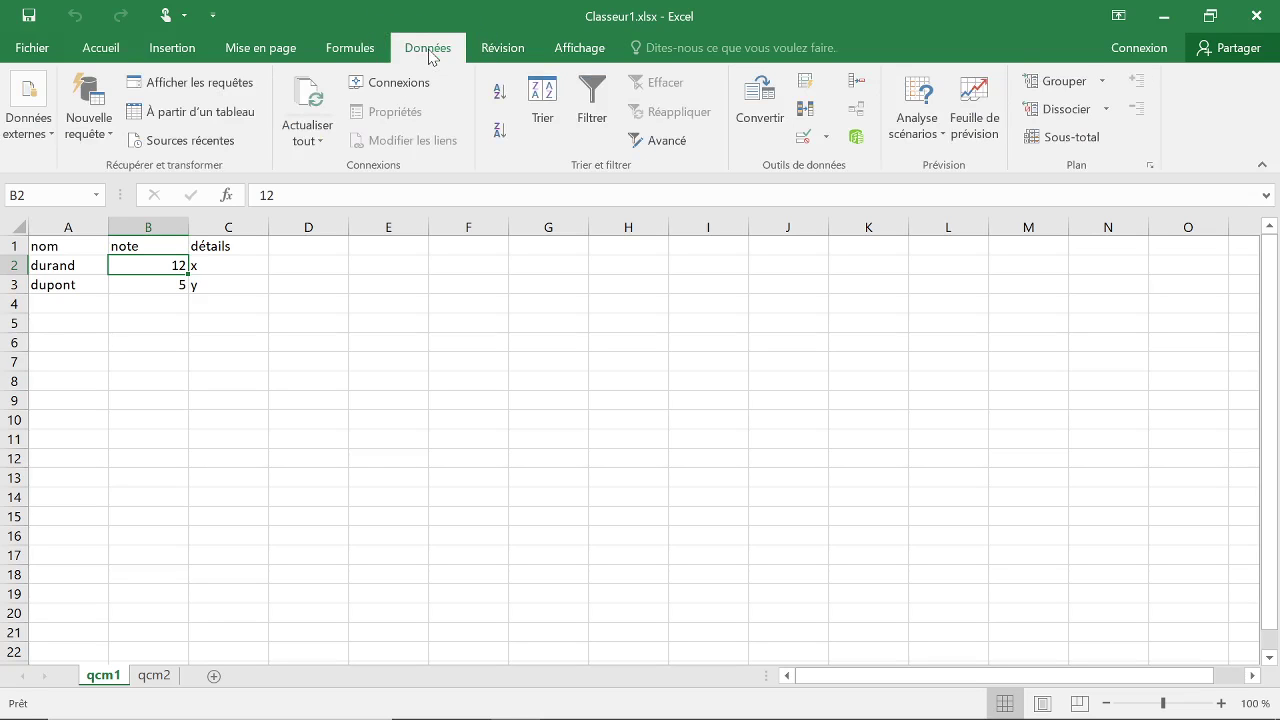
pyautogui.click(204, 115)
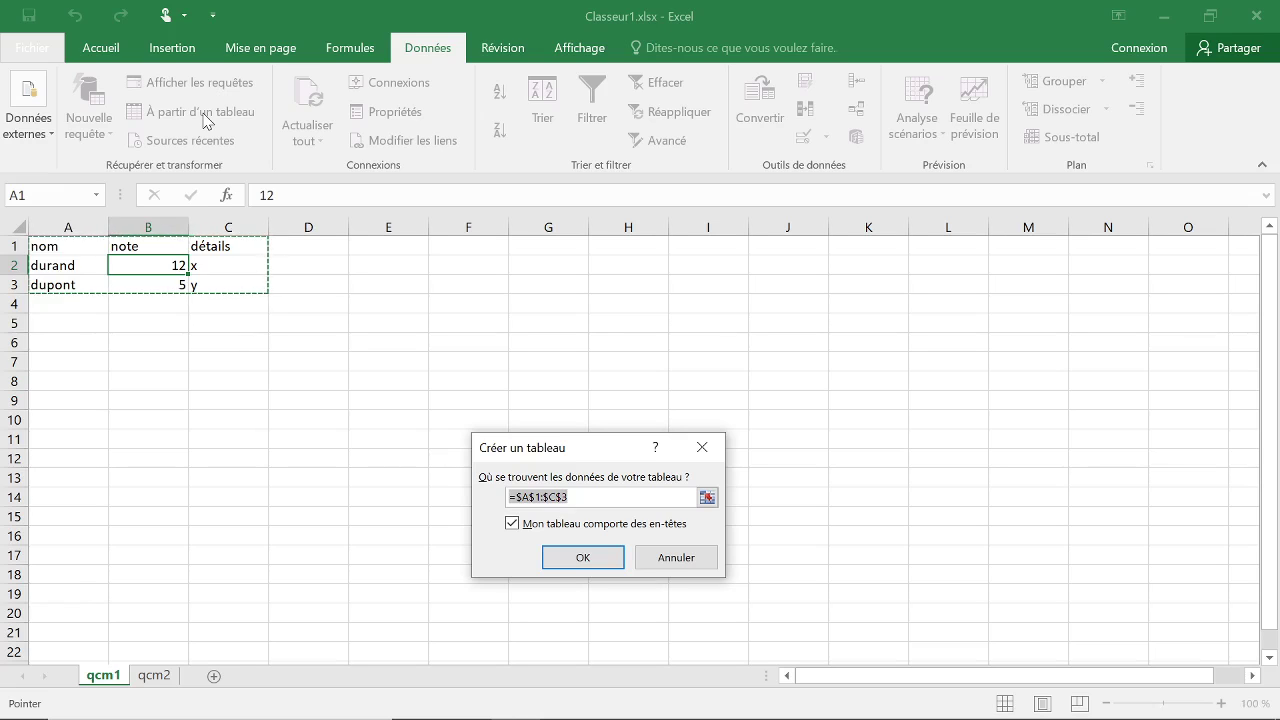
pyautogui.press('End')
pyautogui.click(581, 562)
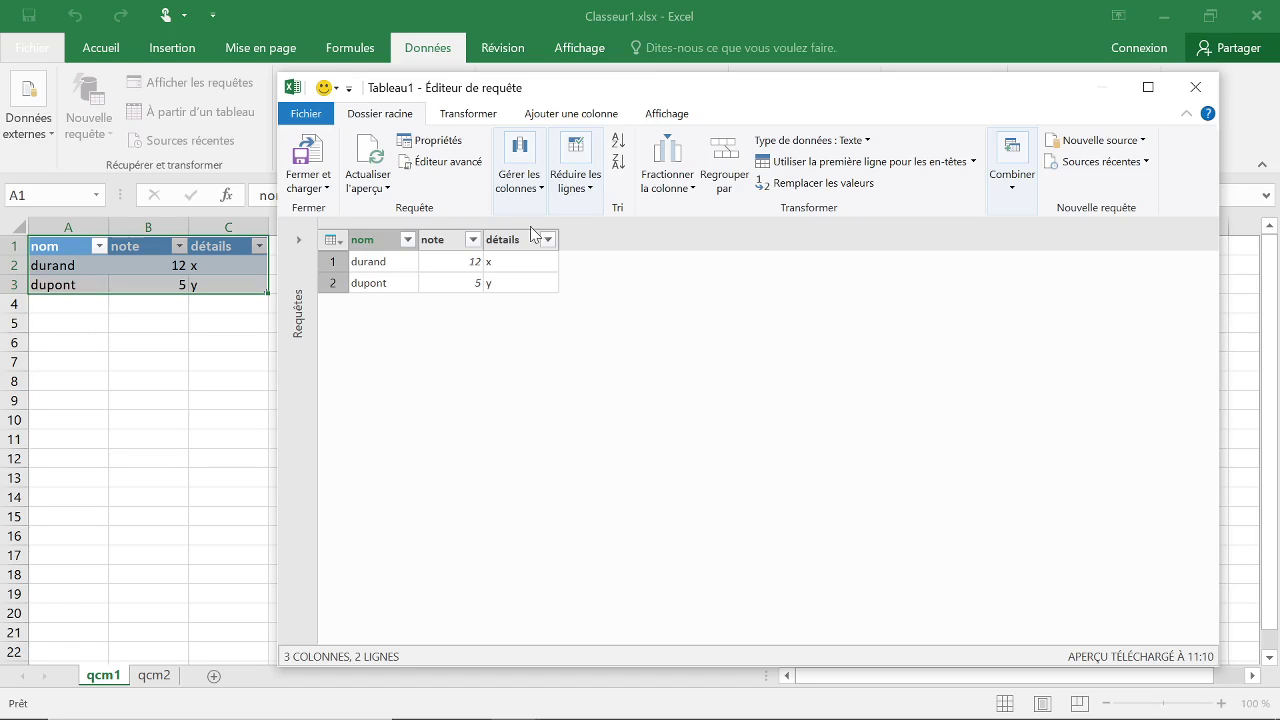
# Step: Choose only the nom and note columns in Tableau1, removing détails
pyautogui.click(494, 93)
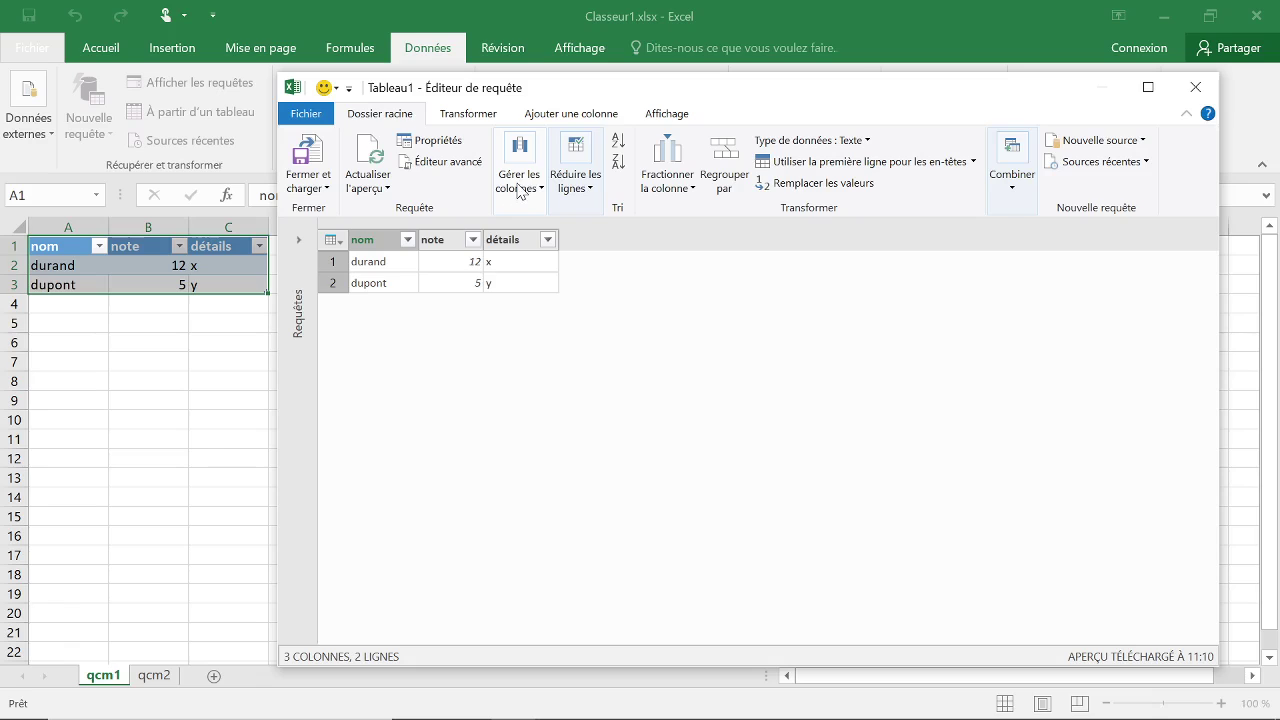
pyautogui.click(519, 191)
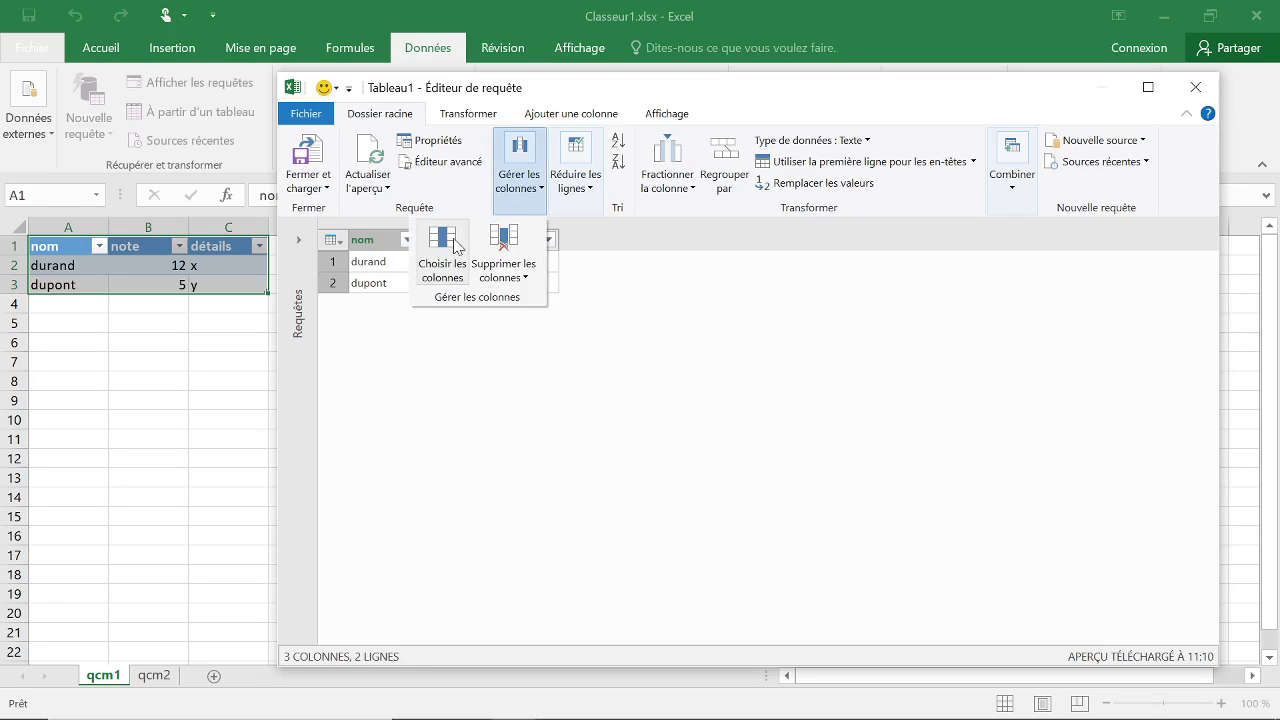
pyautogui.click(456, 245)
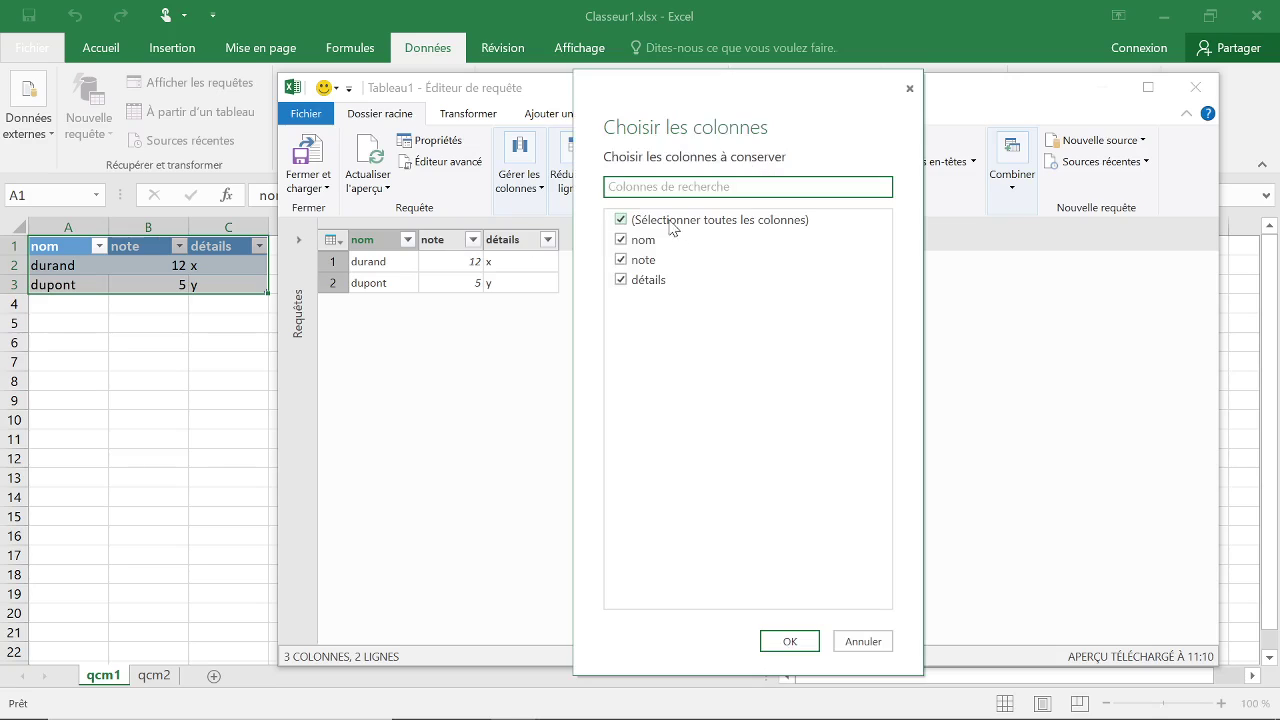
pyautogui.click(621, 220)
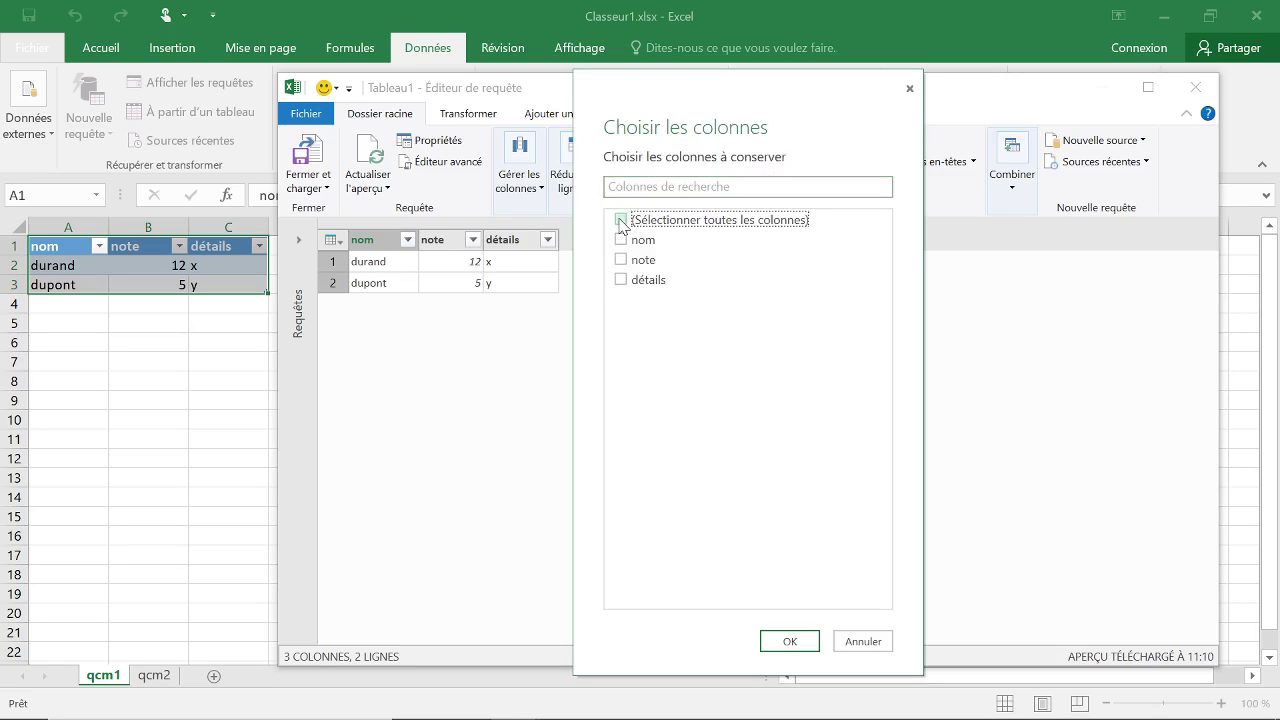
pyautogui.click(621, 240)
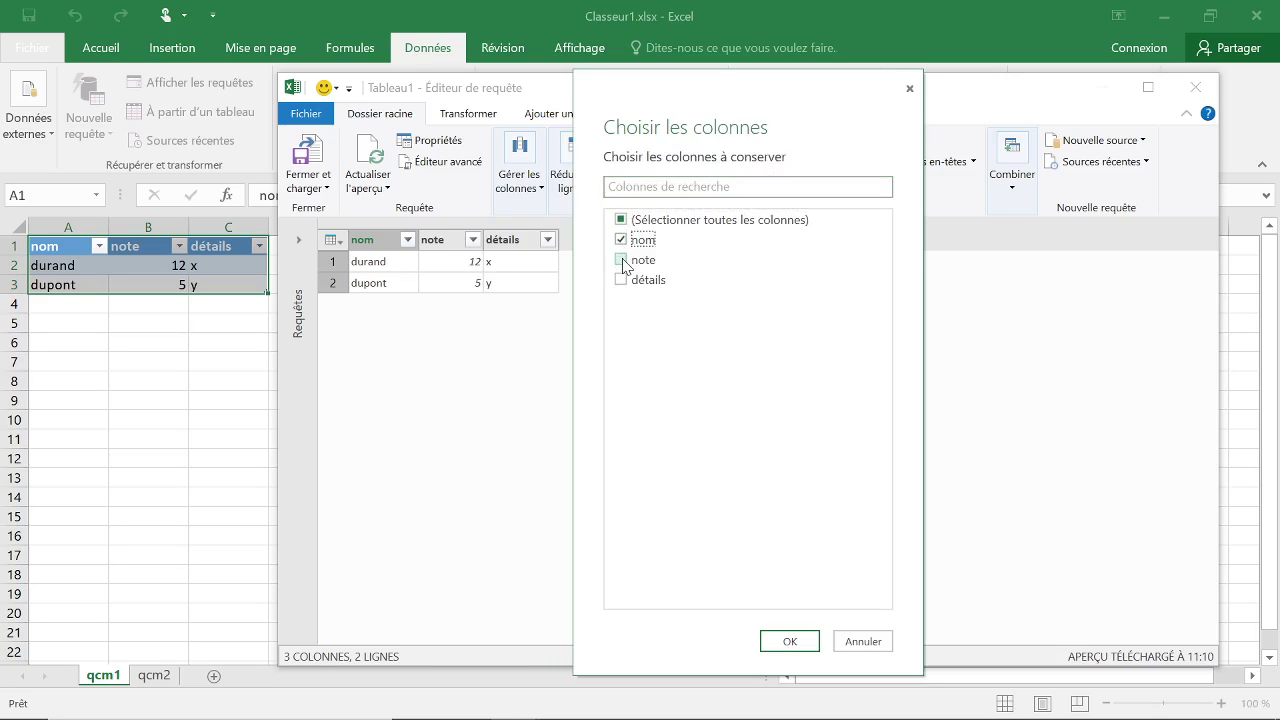
pyautogui.click(621, 260)
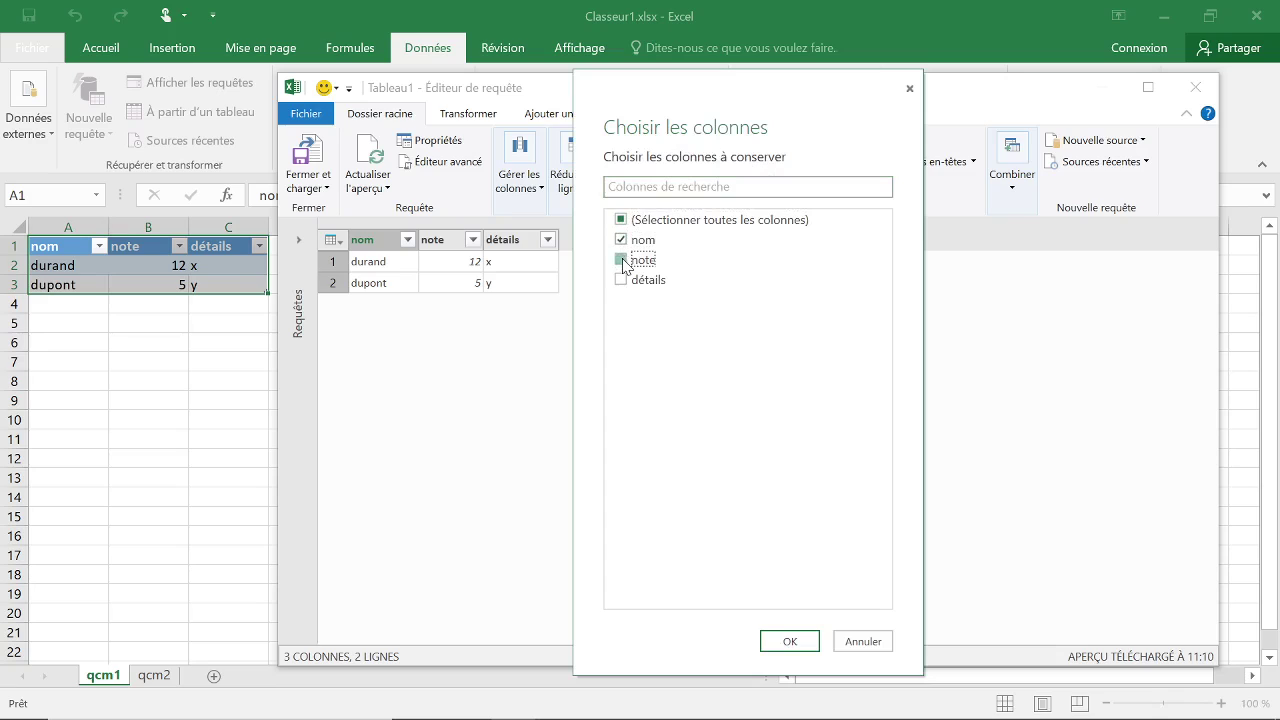
pyautogui.click(802, 643)
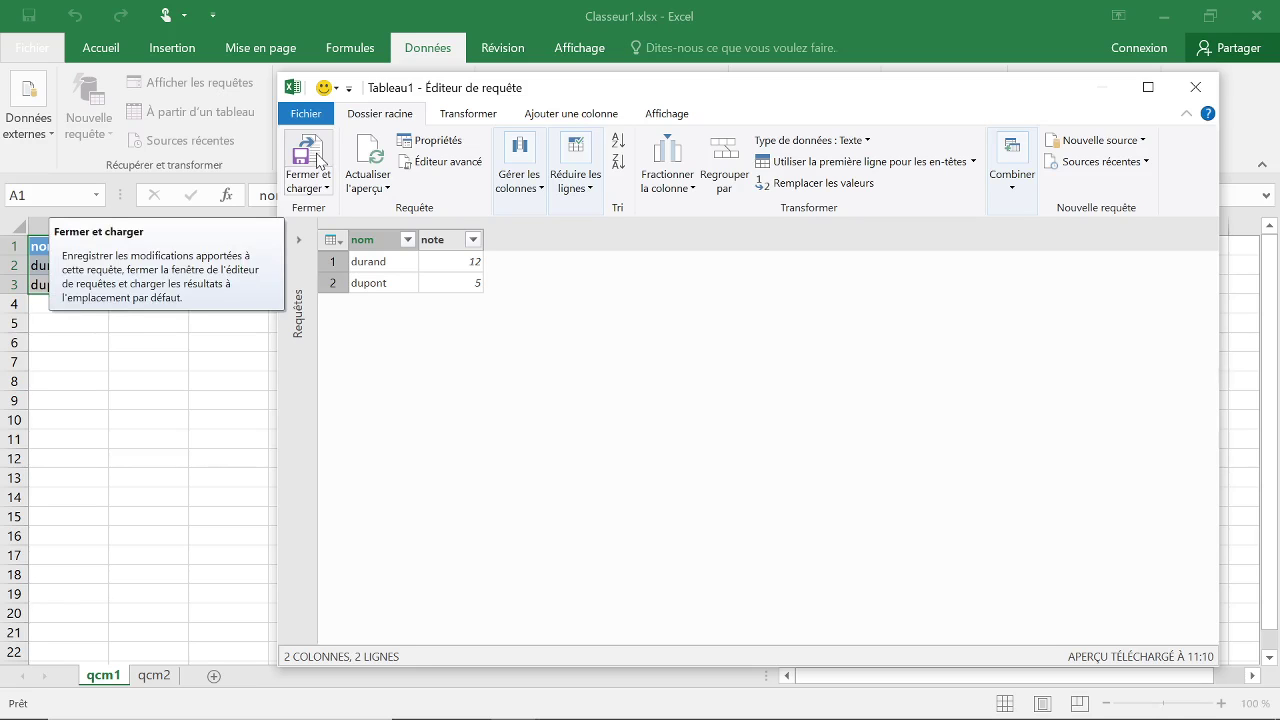
# Step: Close and load the Tableau1 query into a new Feuil1 worksheet
pyautogui.click(318, 160)
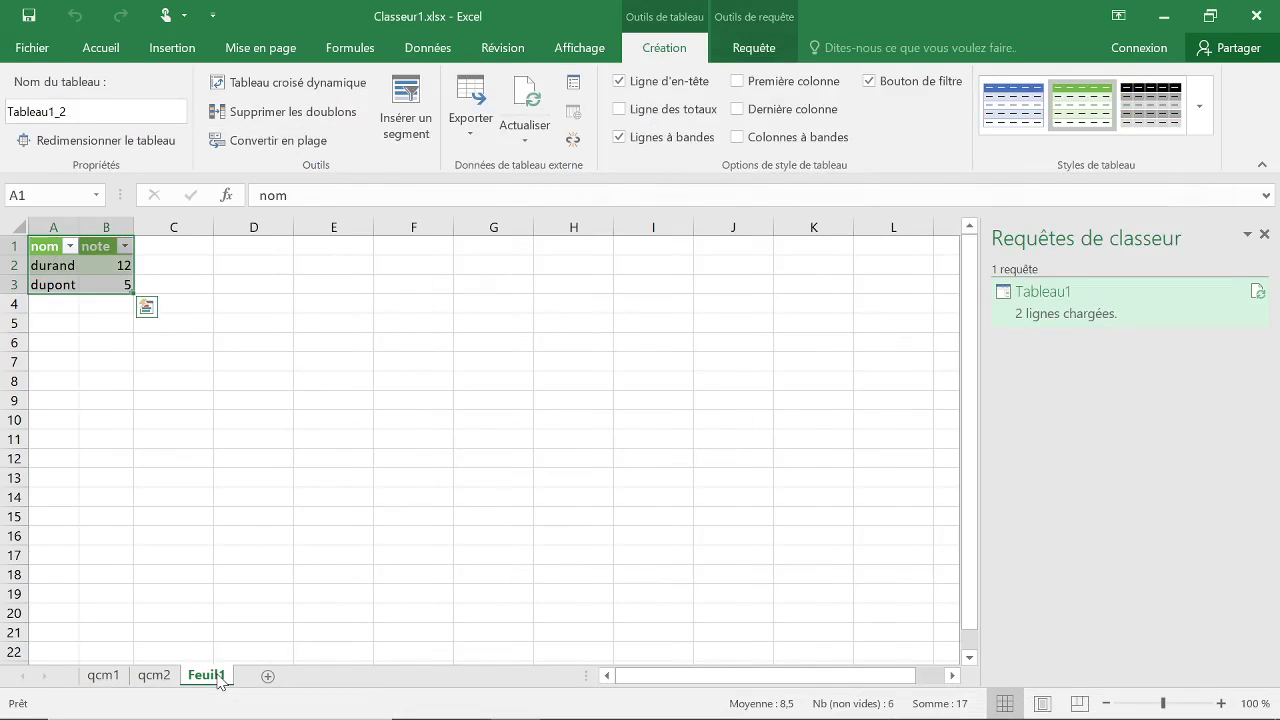
pyautogui.hotkey('ctrl', 'q')
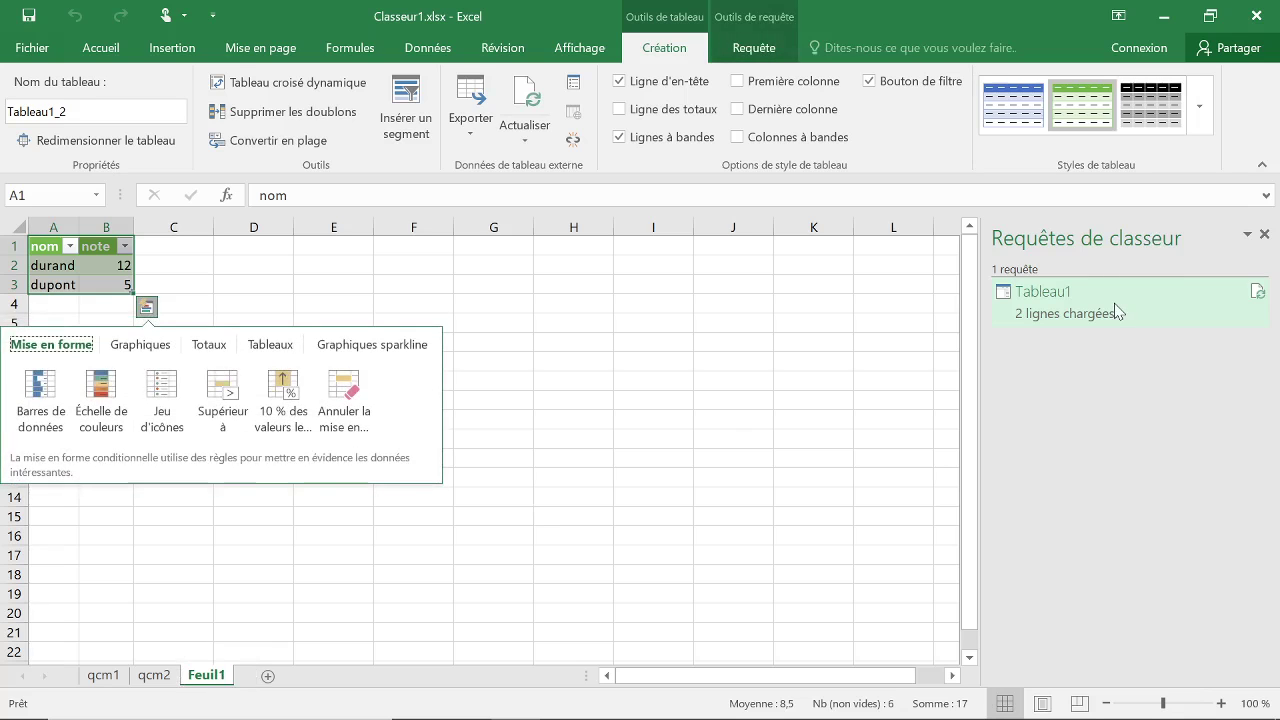
pyautogui.moveTo(1117, 312)
# Step: On qcm2, make =$A$1:$C$3 a table with headers and open it as Tableau3 in the Query Editor
pyautogui.click(149, 677)
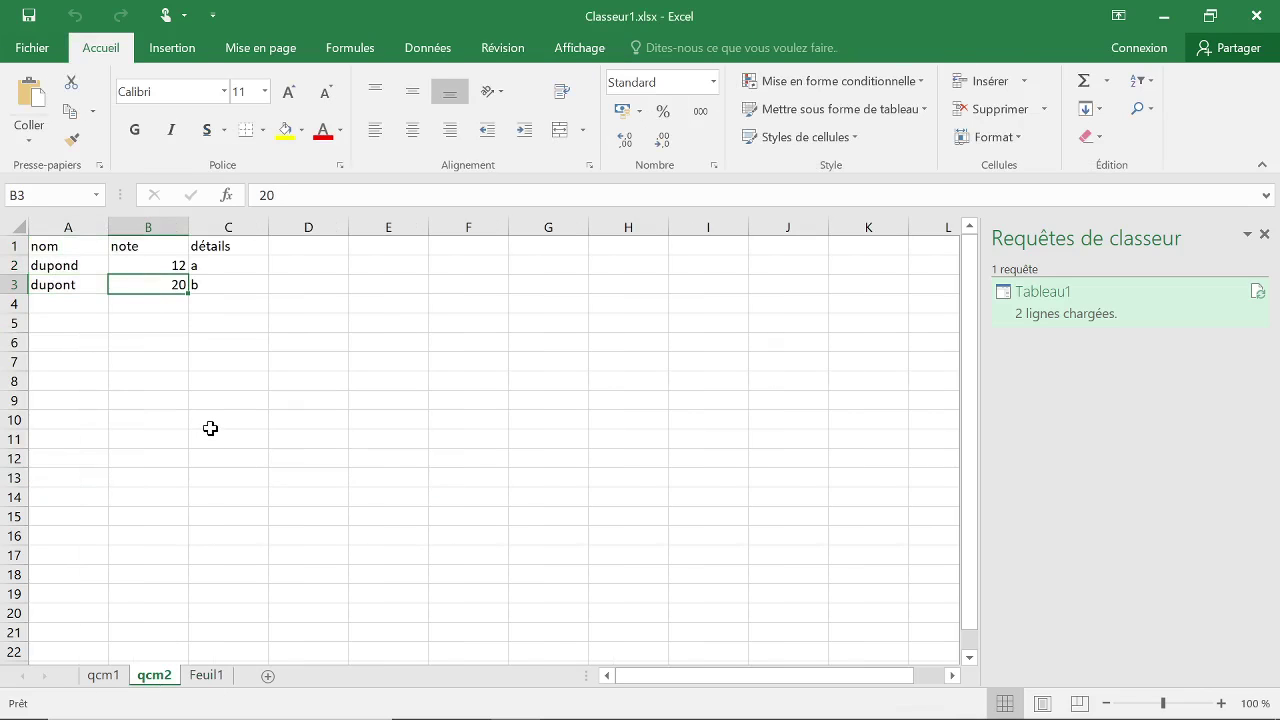
pyautogui.click(433, 56)
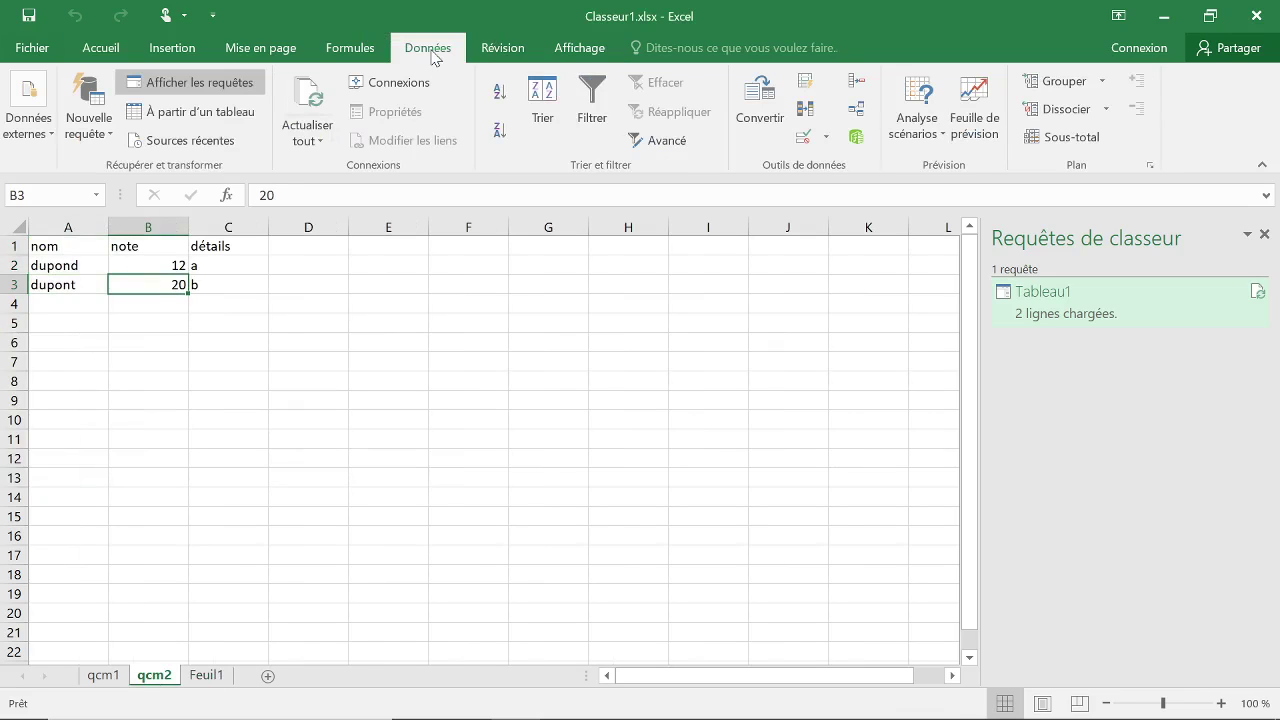
pyautogui.click(165, 118)
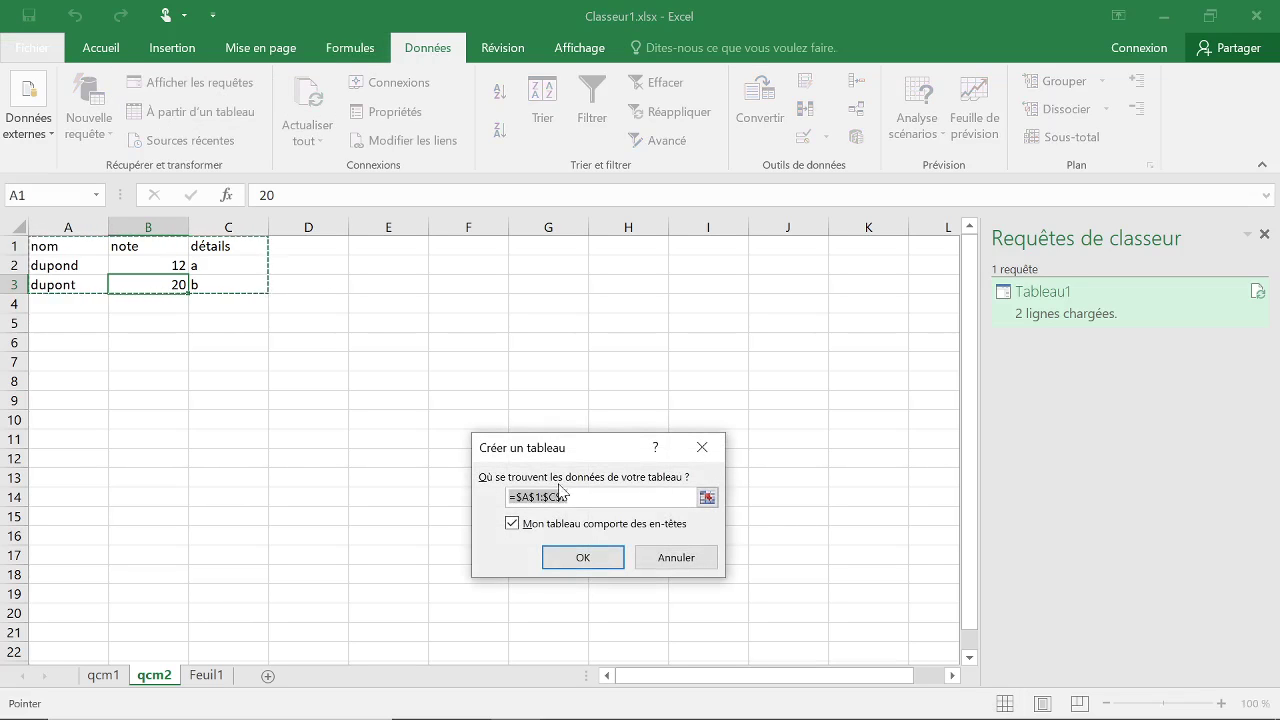
pyautogui.click(584, 560)
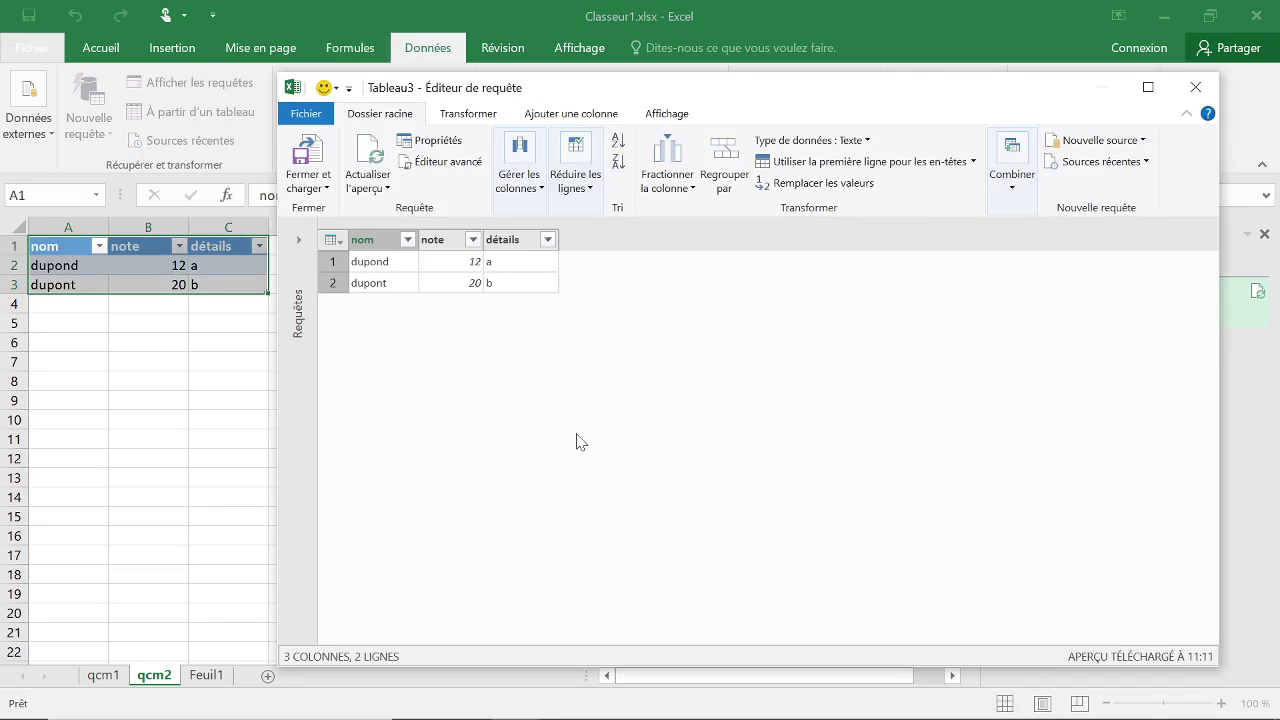
# Step: Choose only the nom and note columns in Tableau3, dropping détails
pyautogui.click(527, 190)
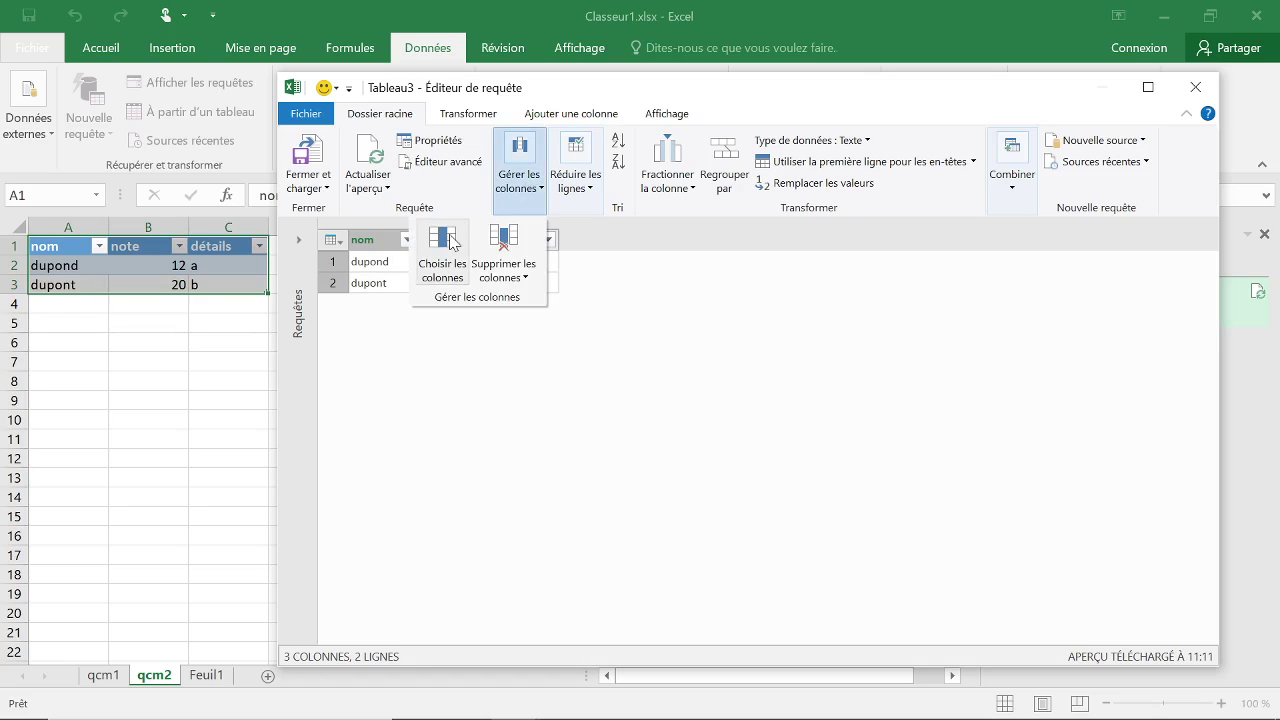
pyautogui.click(452, 242)
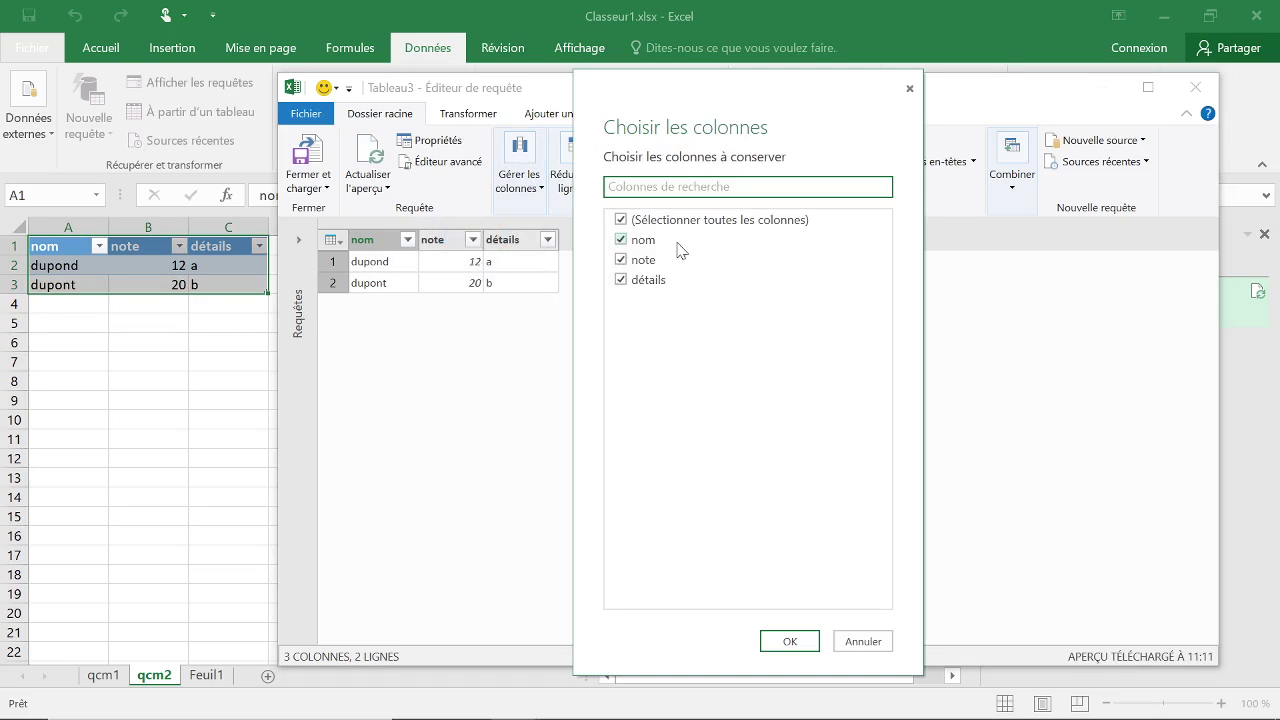
pyautogui.click(621, 219)
pyautogui.click(621, 239)
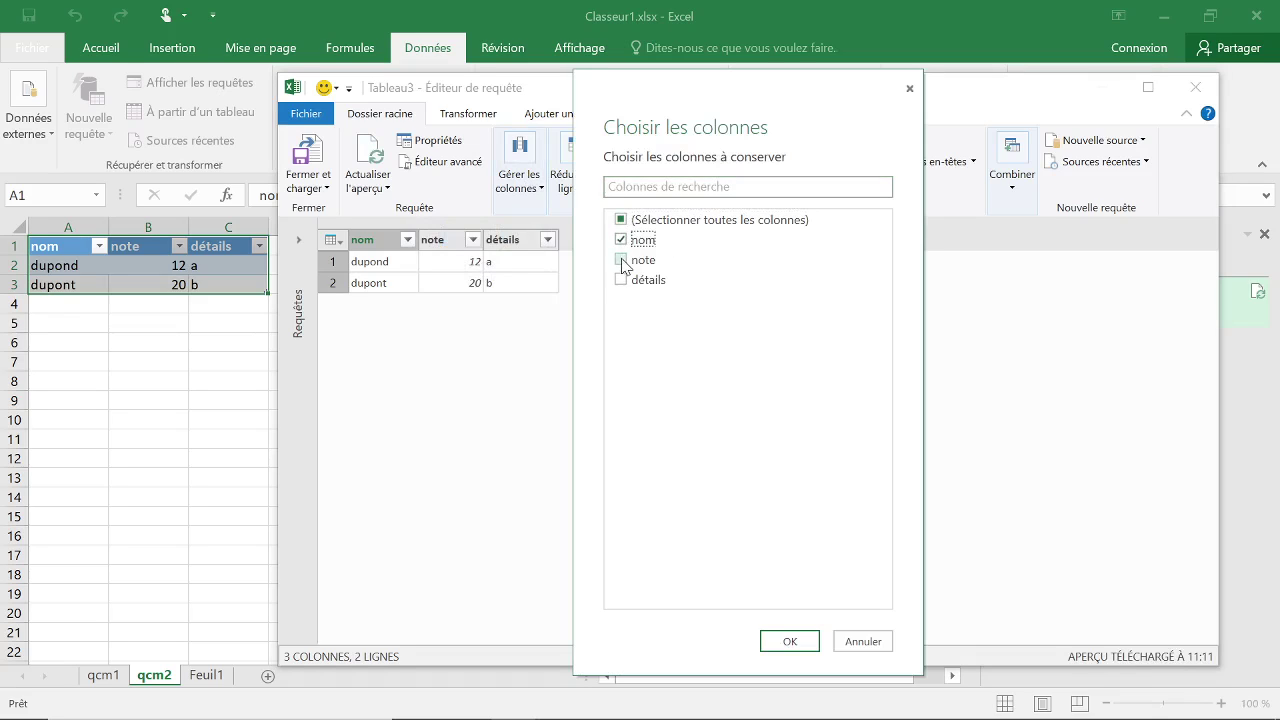
pyautogui.click(621, 259)
pyautogui.click(797, 641)
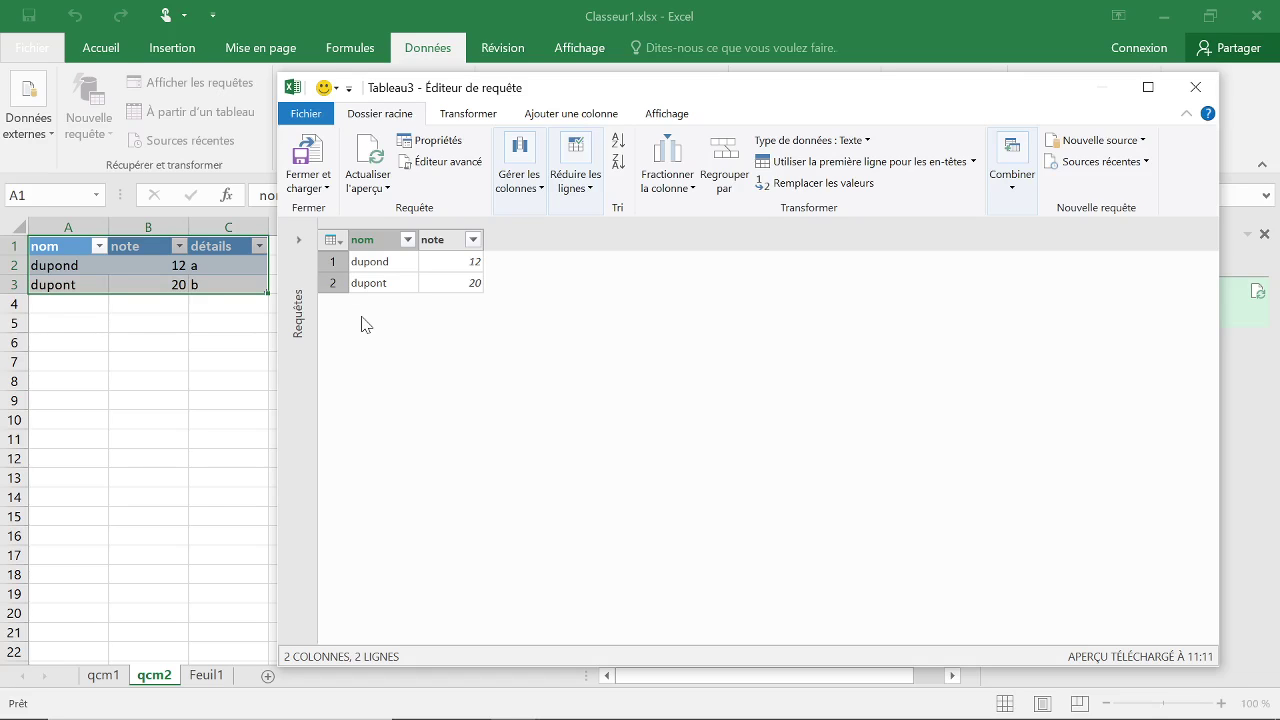
pyautogui.click(308, 118)
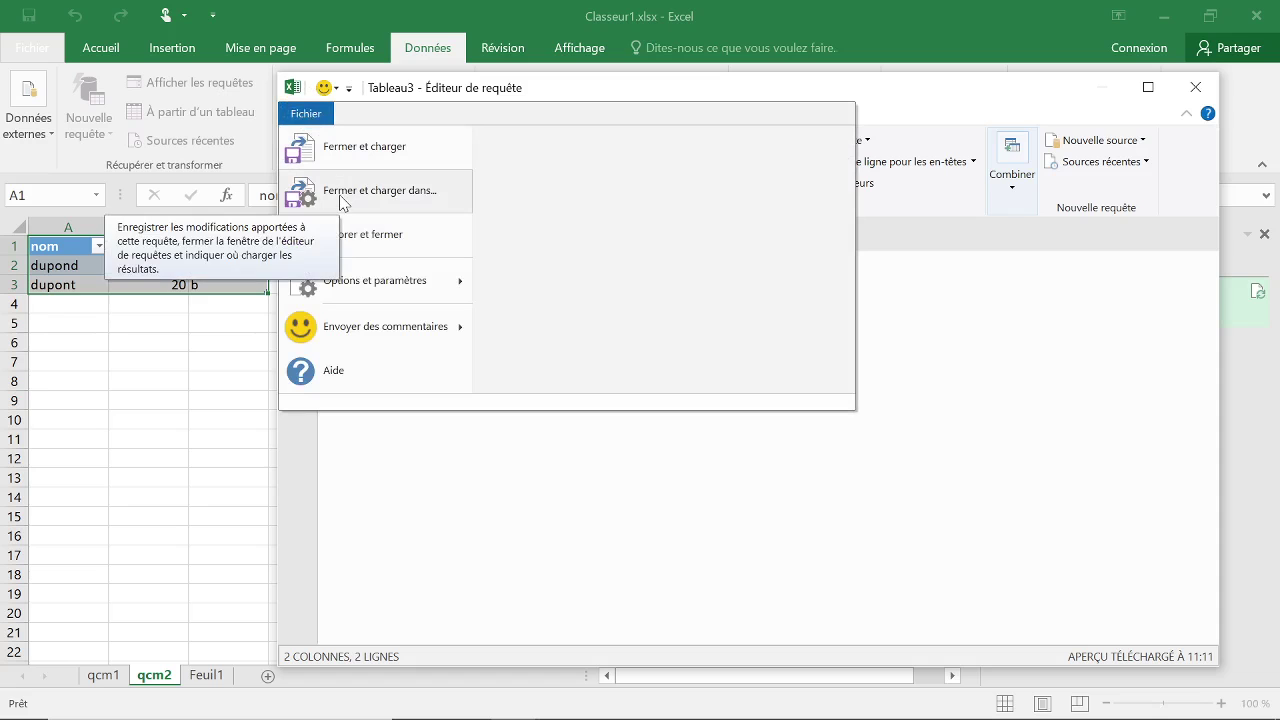
# Step: Close and load Tableau3 with Créer une connexion uniquement
pyautogui.click(341, 203)
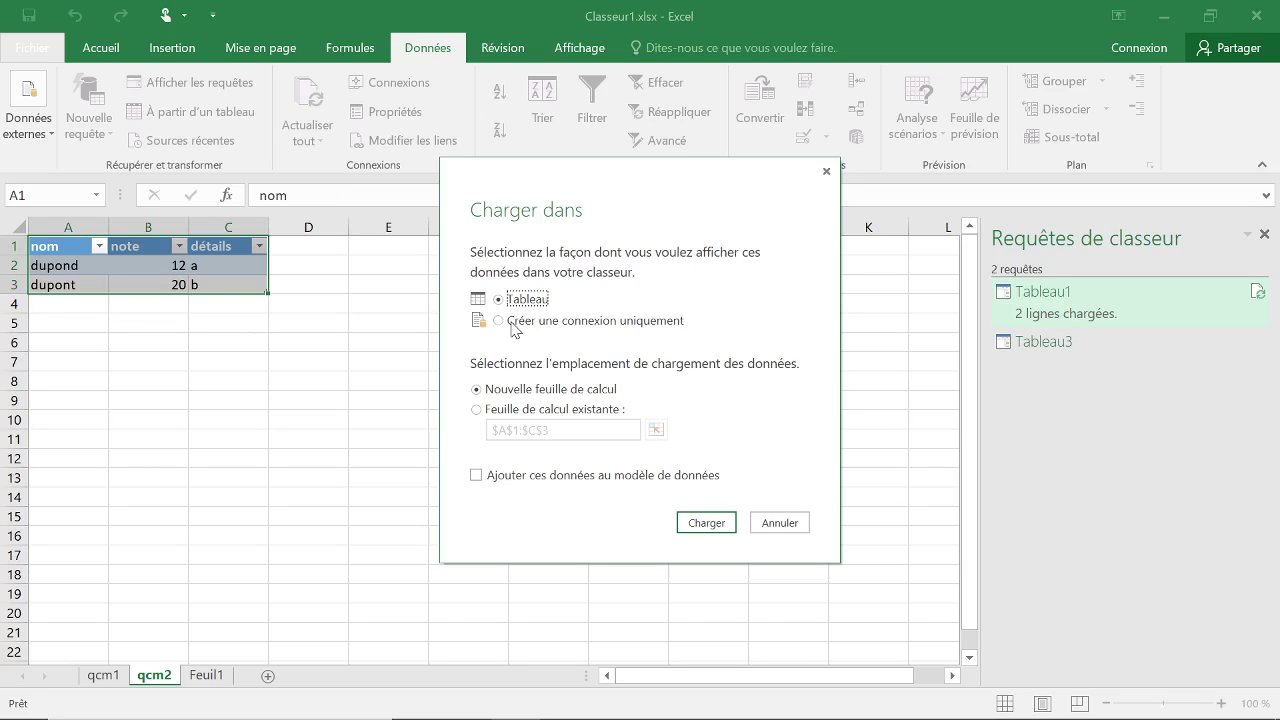
pyautogui.click(513, 322)
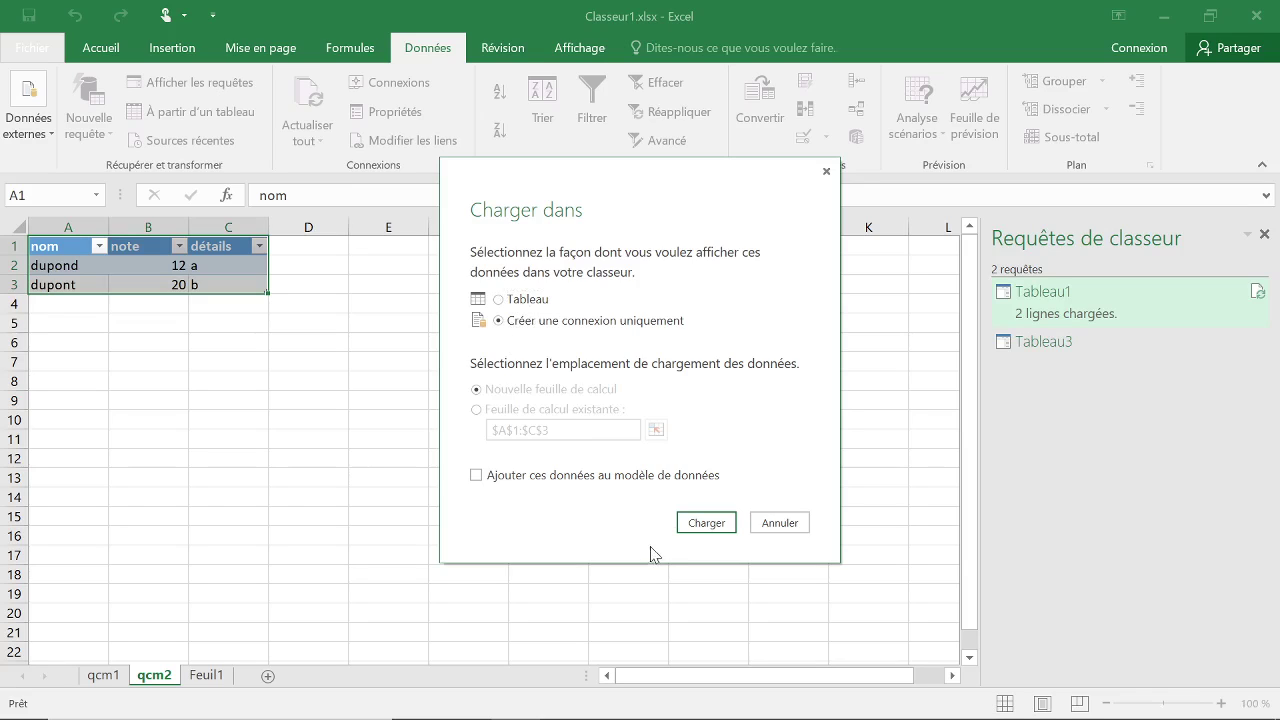
pyautogui.click(712, 525)
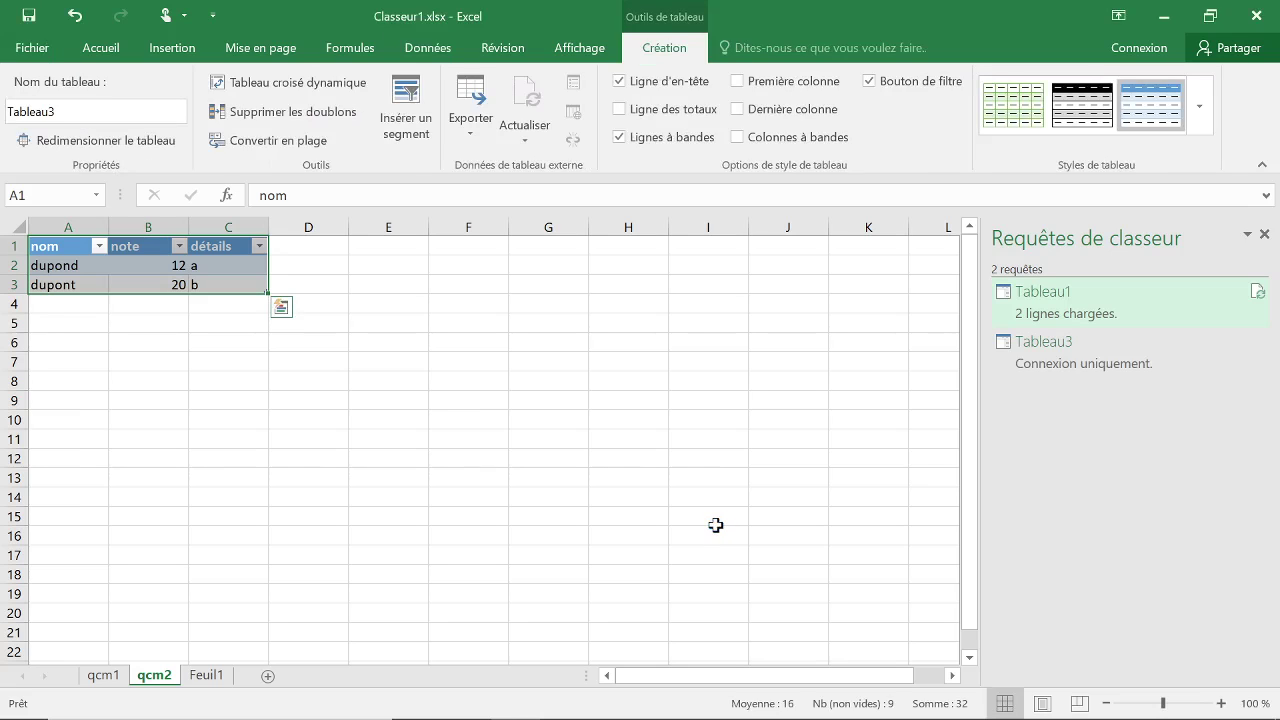
# Step: Reopen the Tableau1 query from the Requêtes de classeur pane in the Query Editor
pyautogui.click(1080, 301)
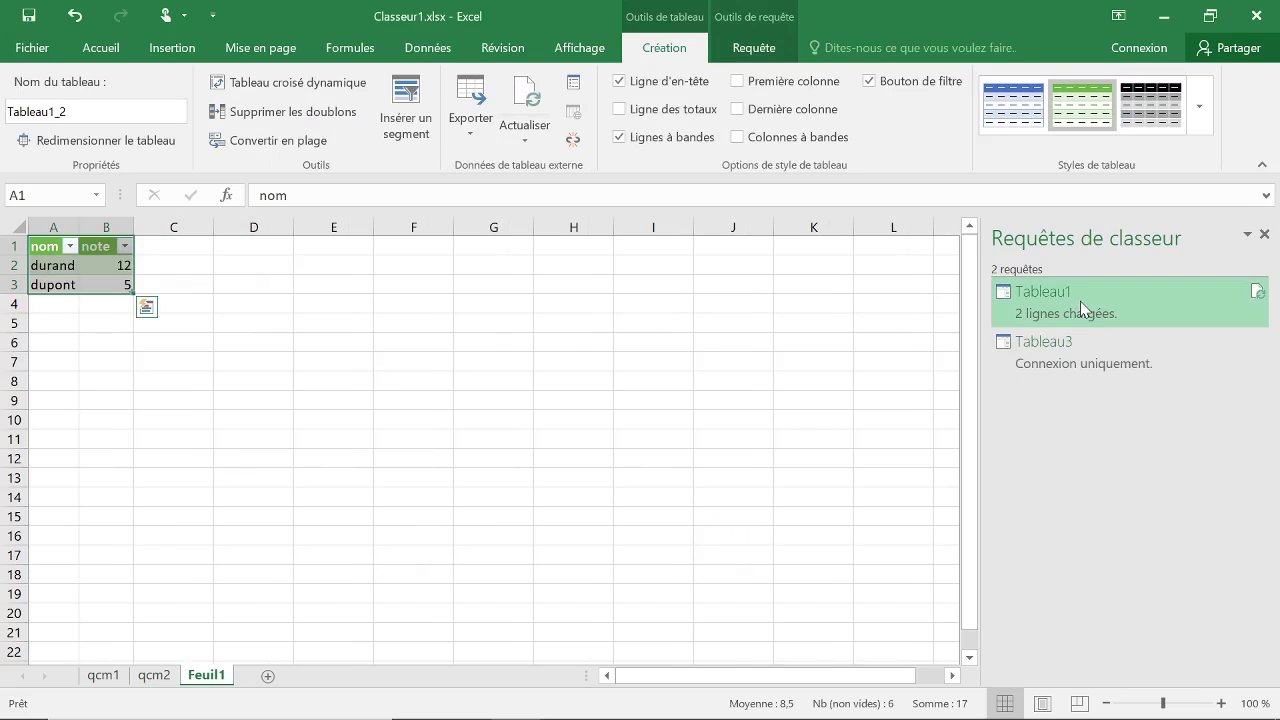
pyautogui.click(1080, 358)
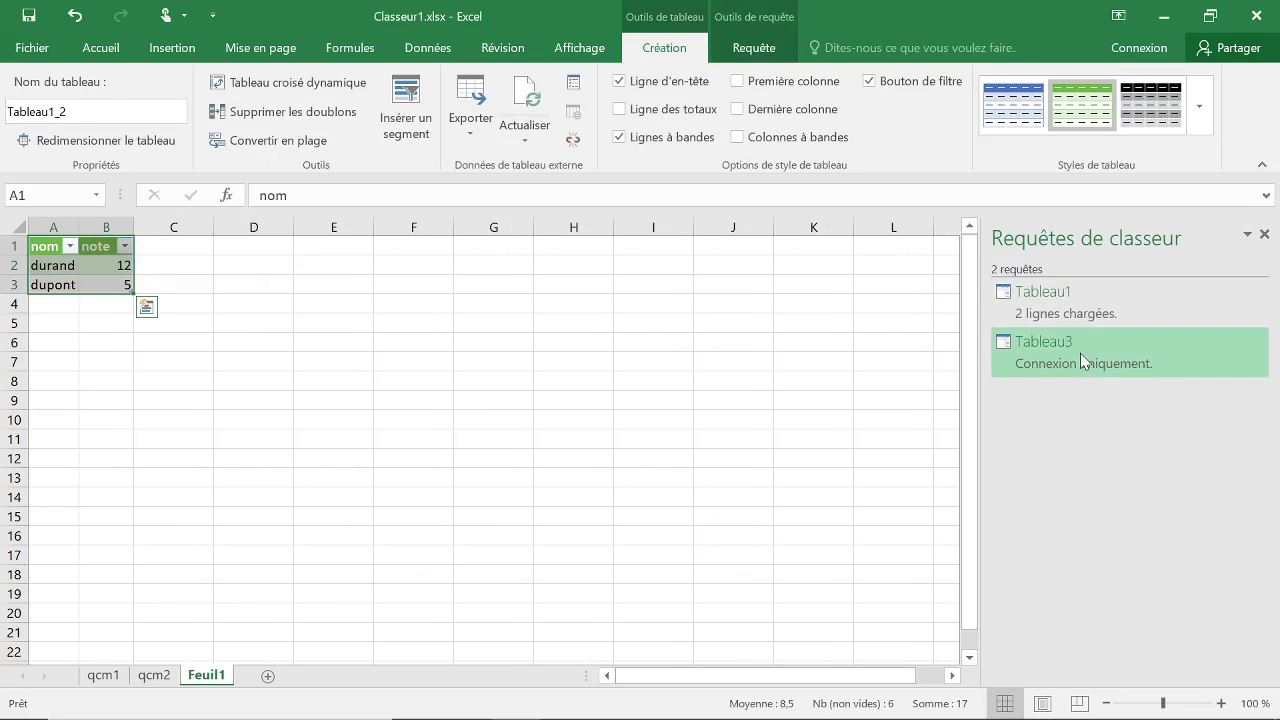
pyautogui.click(1047, 298)
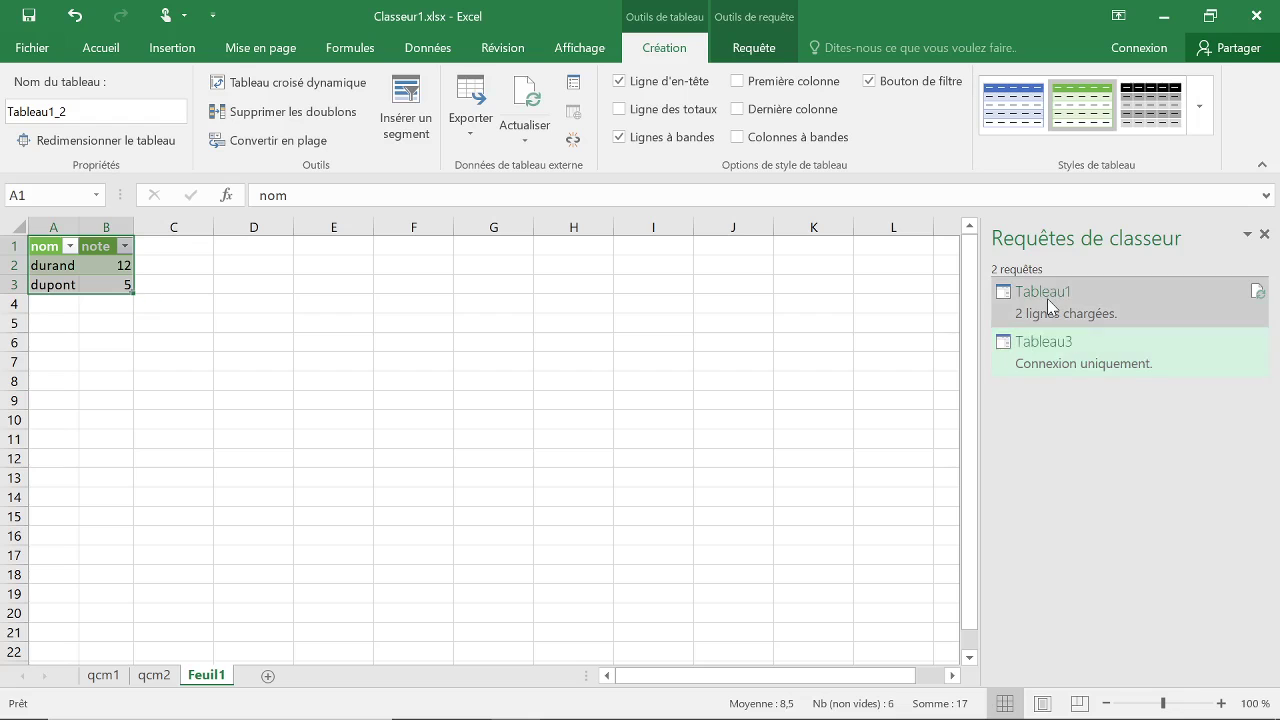
pyautogui.click(1047, 298)
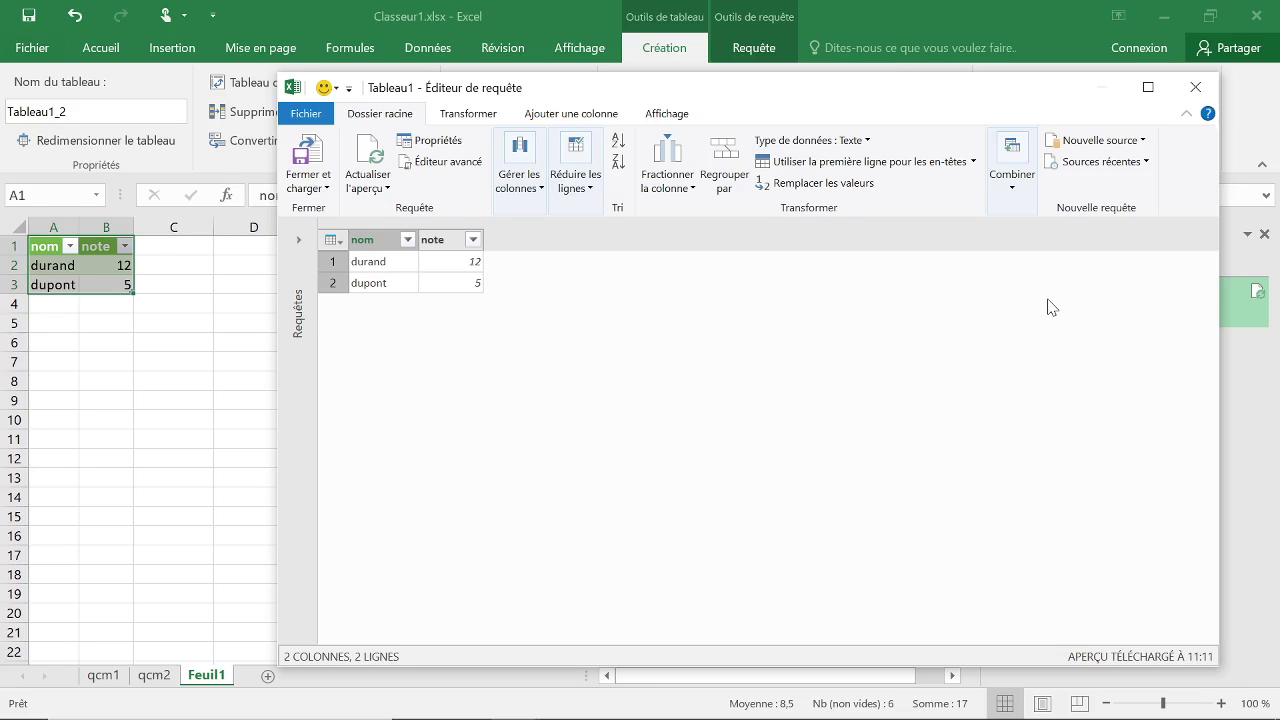
# Step: Use Ajouter des requêtes to append Tableau3 to Tableau1, giving four nom/note rows
pyautogui.click(1013, 185)
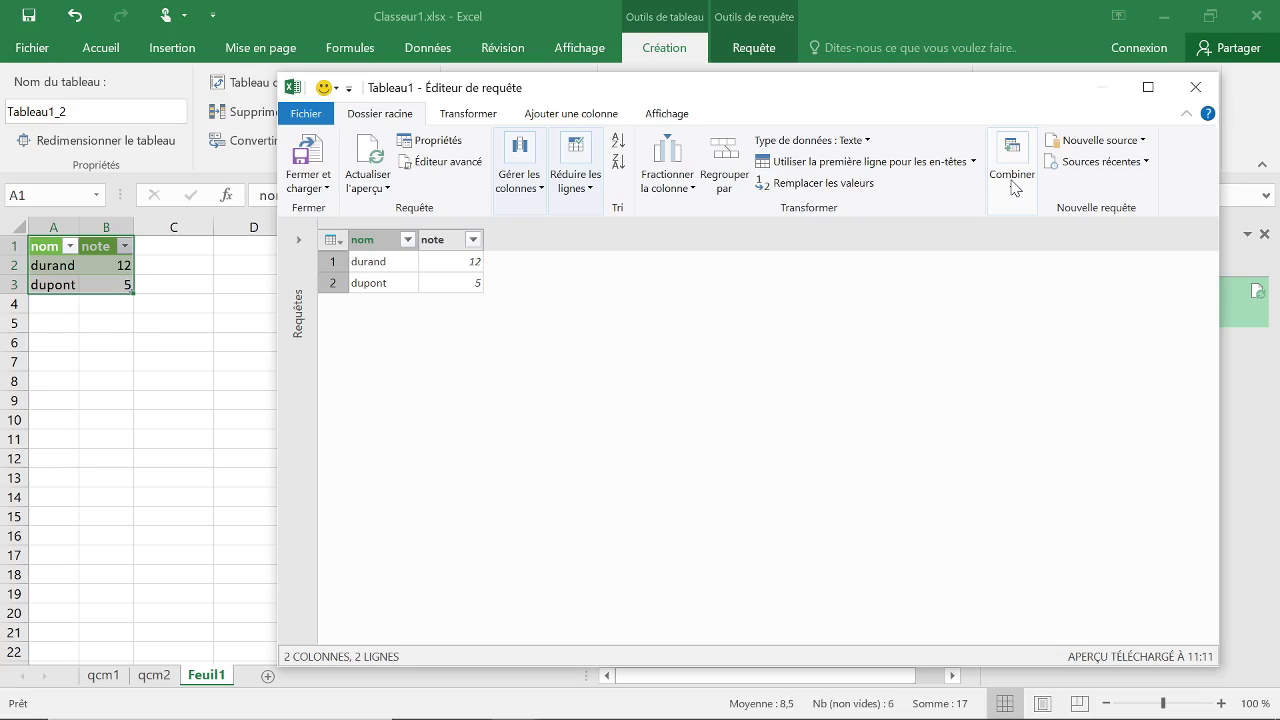
pyautogui.click(1015, 188)
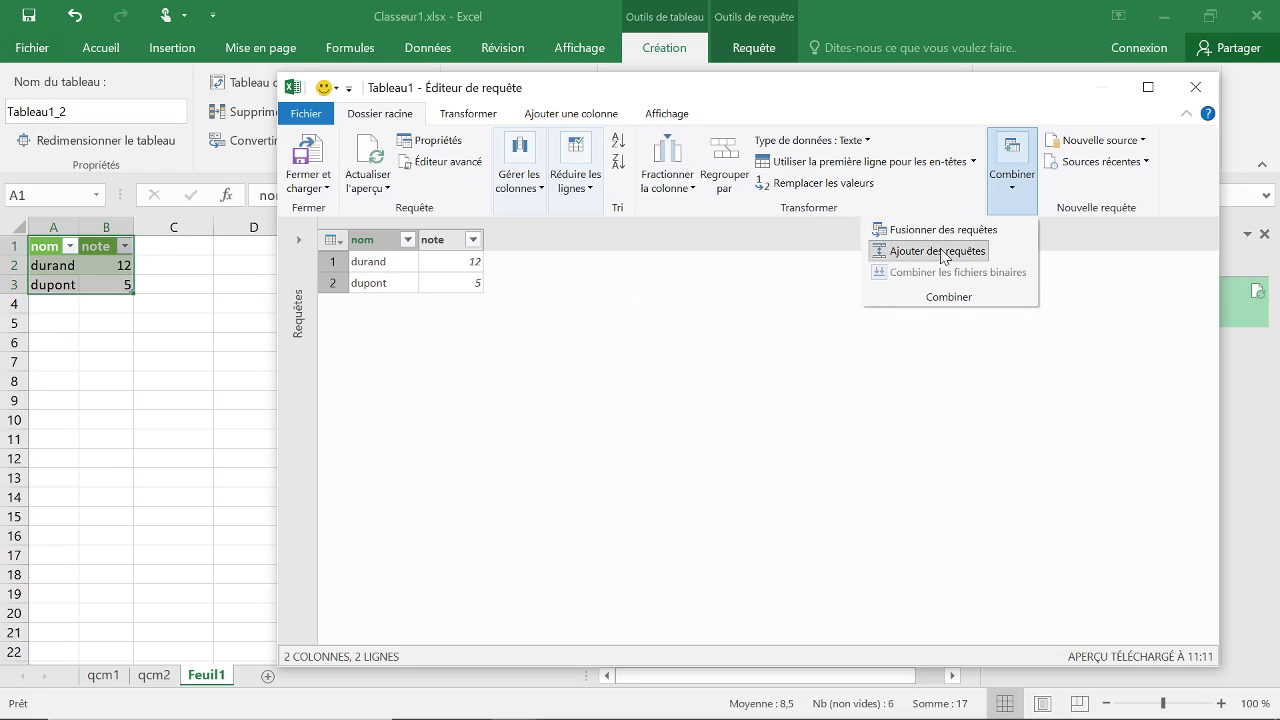
pyautogui.click(941, 253)
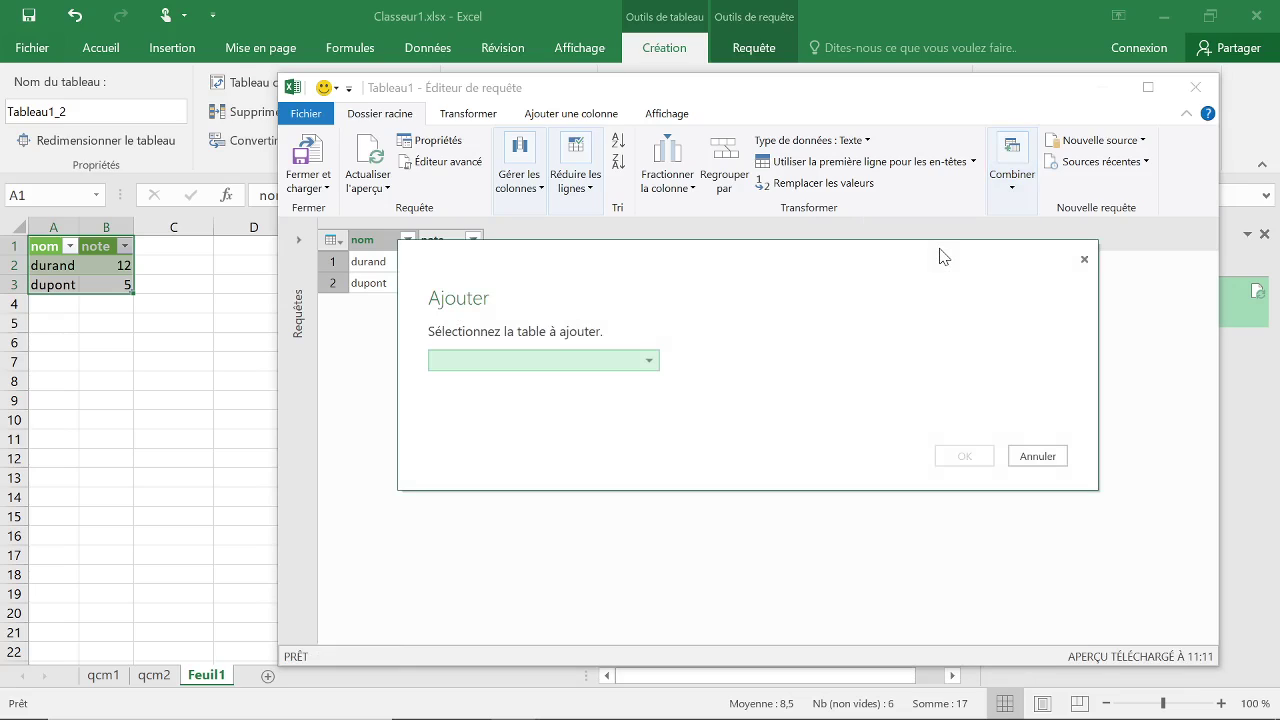
pyautogui.click(641, 371)
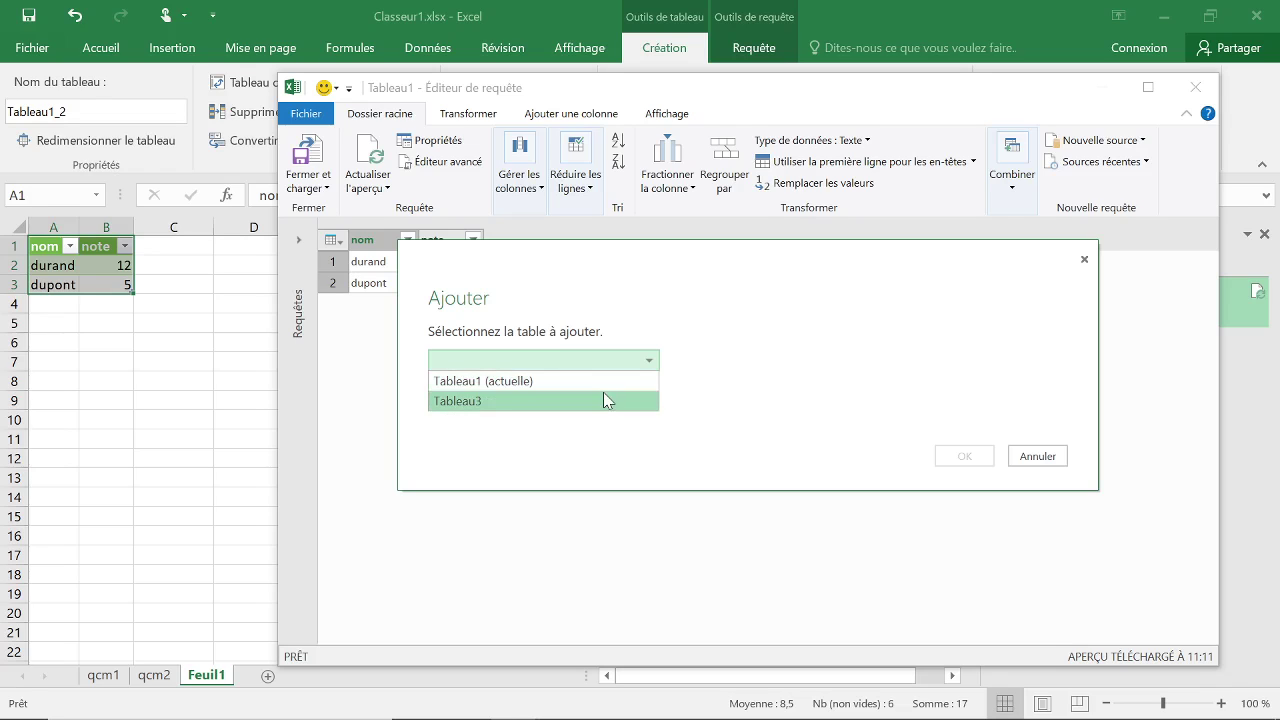
pyautogui.click(604, 398)
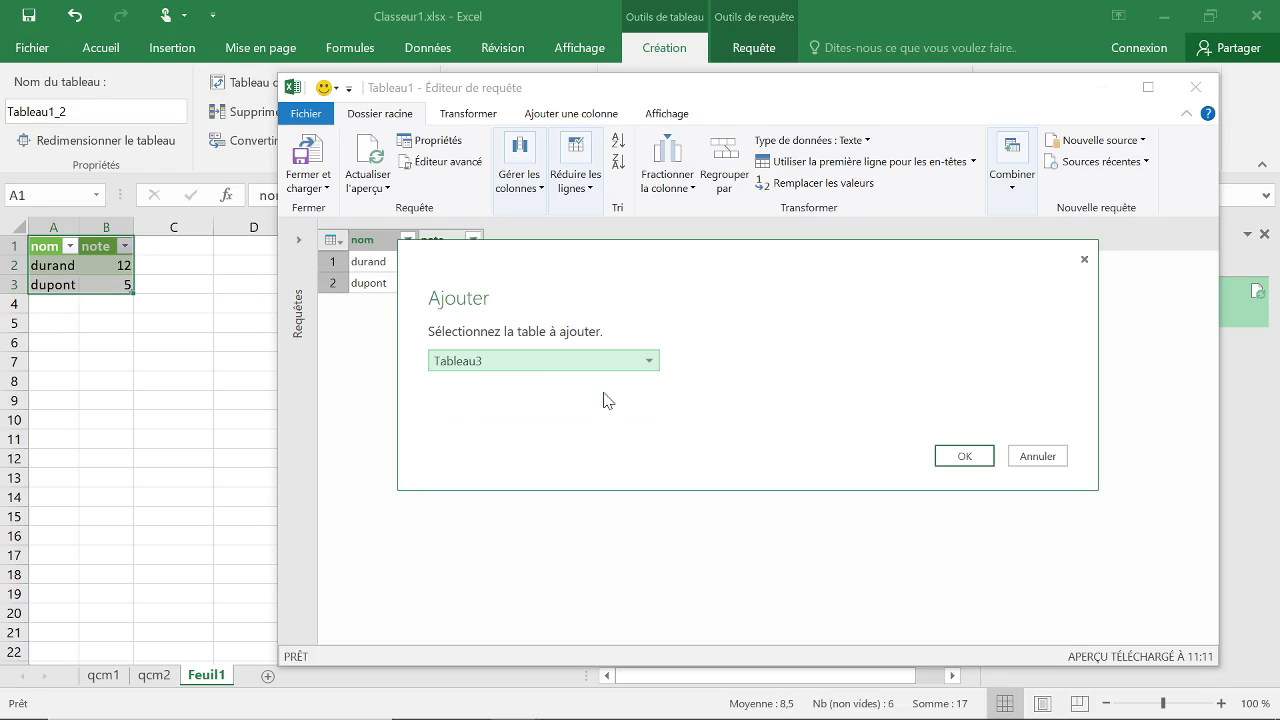
pyautogui.click(962, 455)
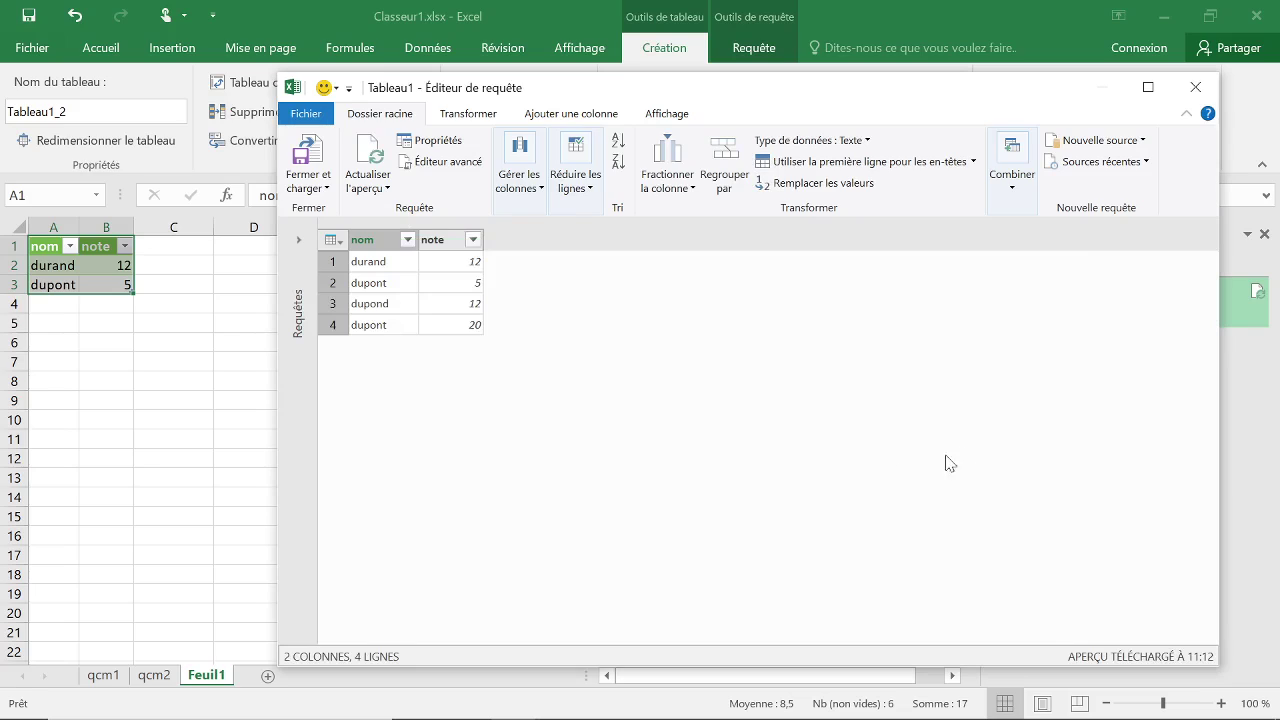
pyautogui.click(367, 284)
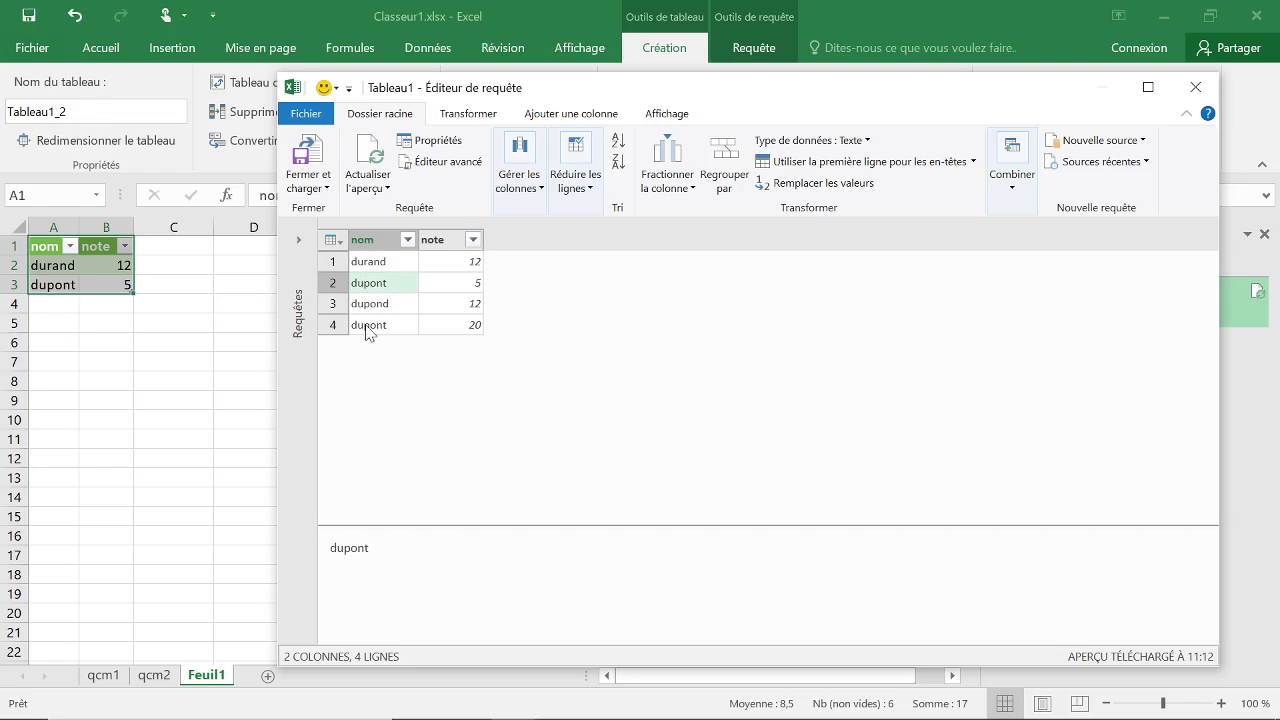
pyautogui.click(368, 328)
pyautogui.click(375, 286)
pyautogui.click(373, 305)
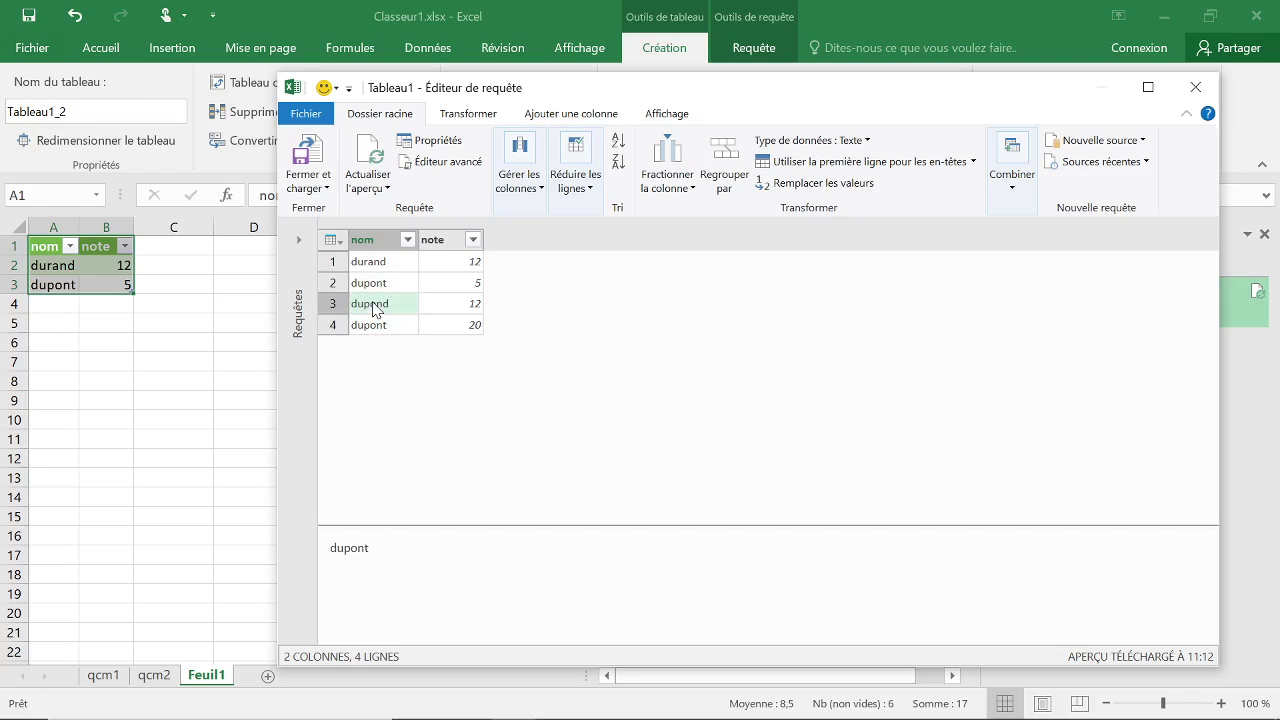
pyautogui.click(380, 268)
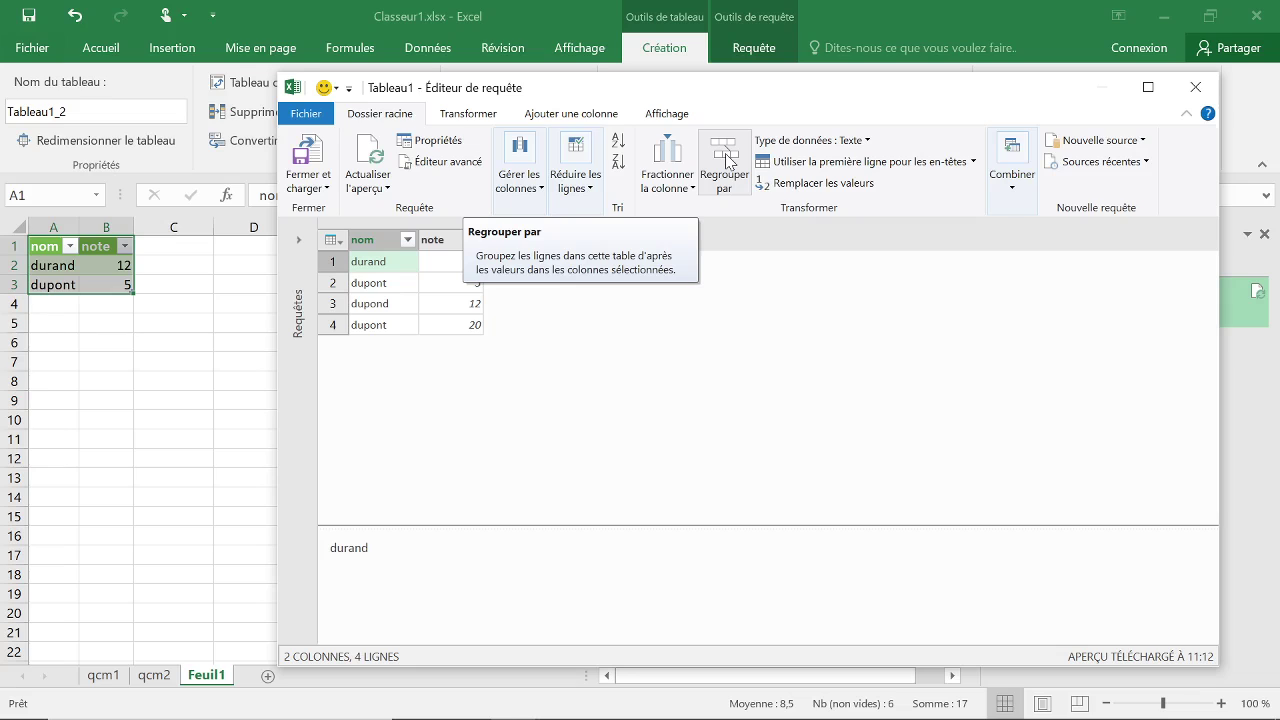
# Step: Group Tableau1 rows by nom, adding a Note Finale column that takes the Max of note
pyautogui.click(726, 162)
pyautogui.click(728, 162)
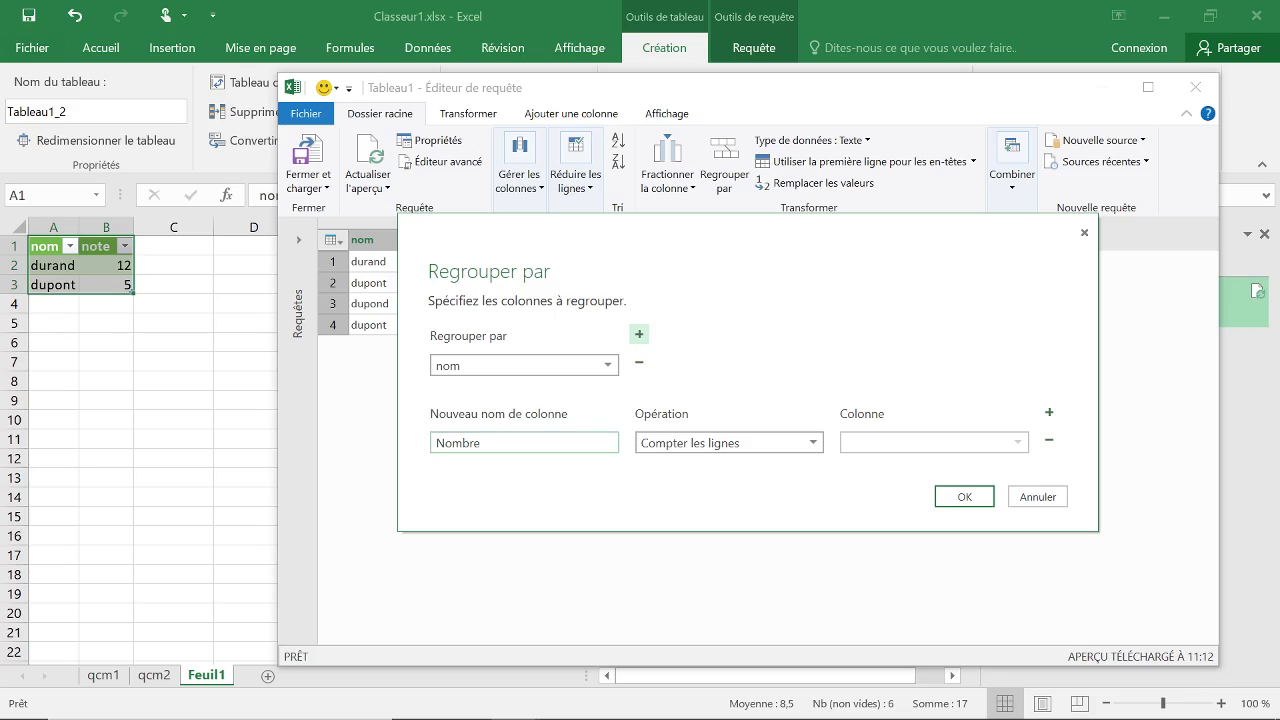
pyautogui.click(500, 442)
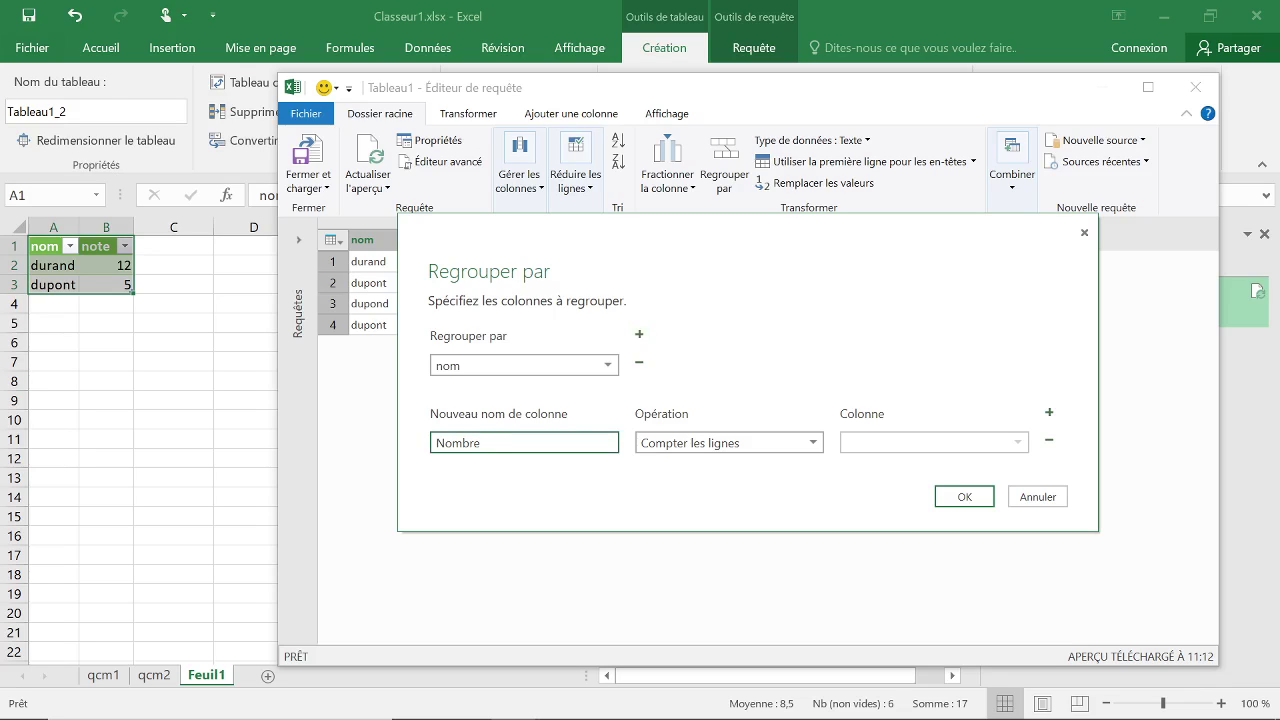
pyautogui.press('BackSpace')
pyautogui.press('BackSpace')
pyautogui.press('BackSpace')
pyautogui.press('BackSpace')
pyautogui.press('BackSpace')
pyautogui.press('BackSpace')
pyautogui.write('Note')
pyautogui.write(' Finale')
pyautogui.click(742, 450)
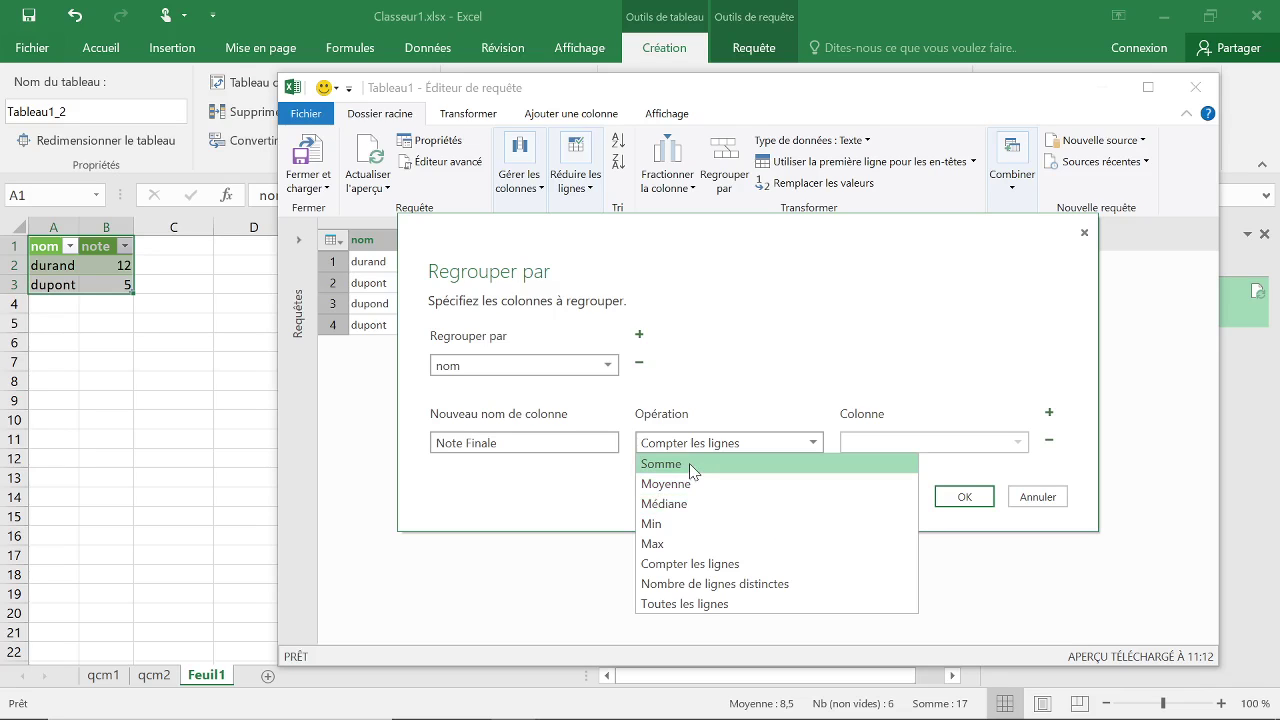
pyautogui.click(686, 545)
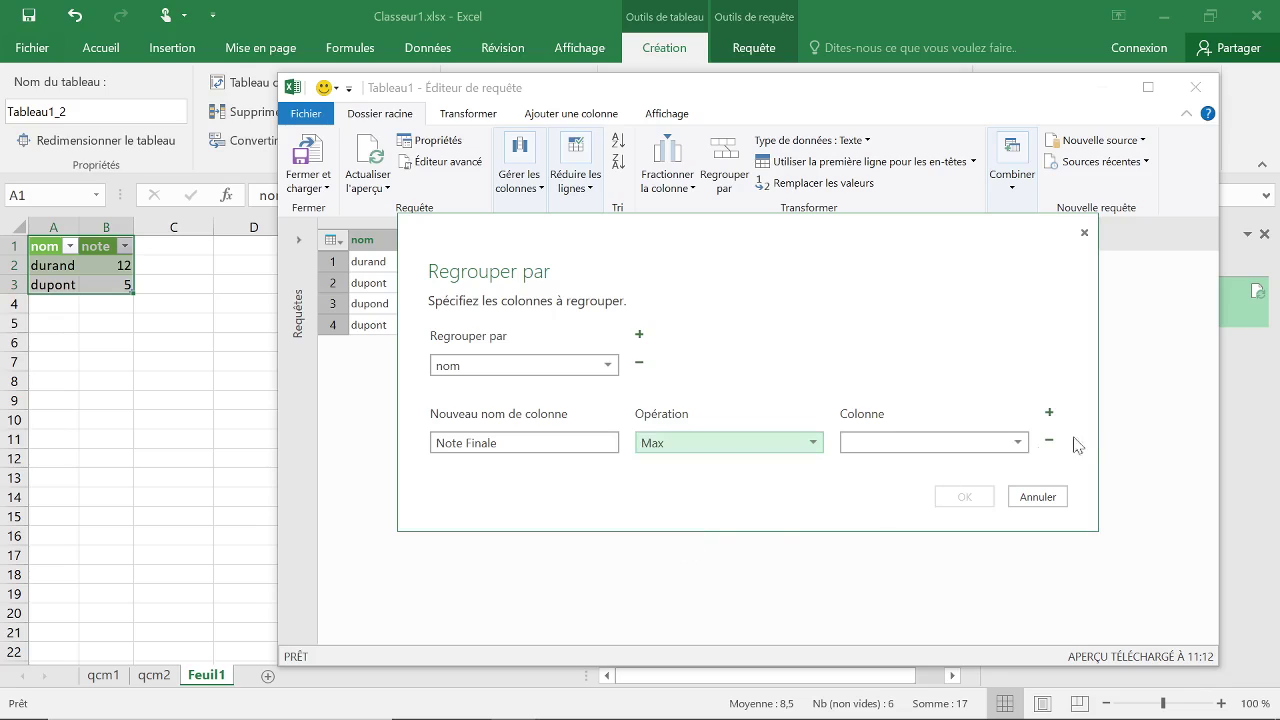
pyautogui.click(1018, 446)
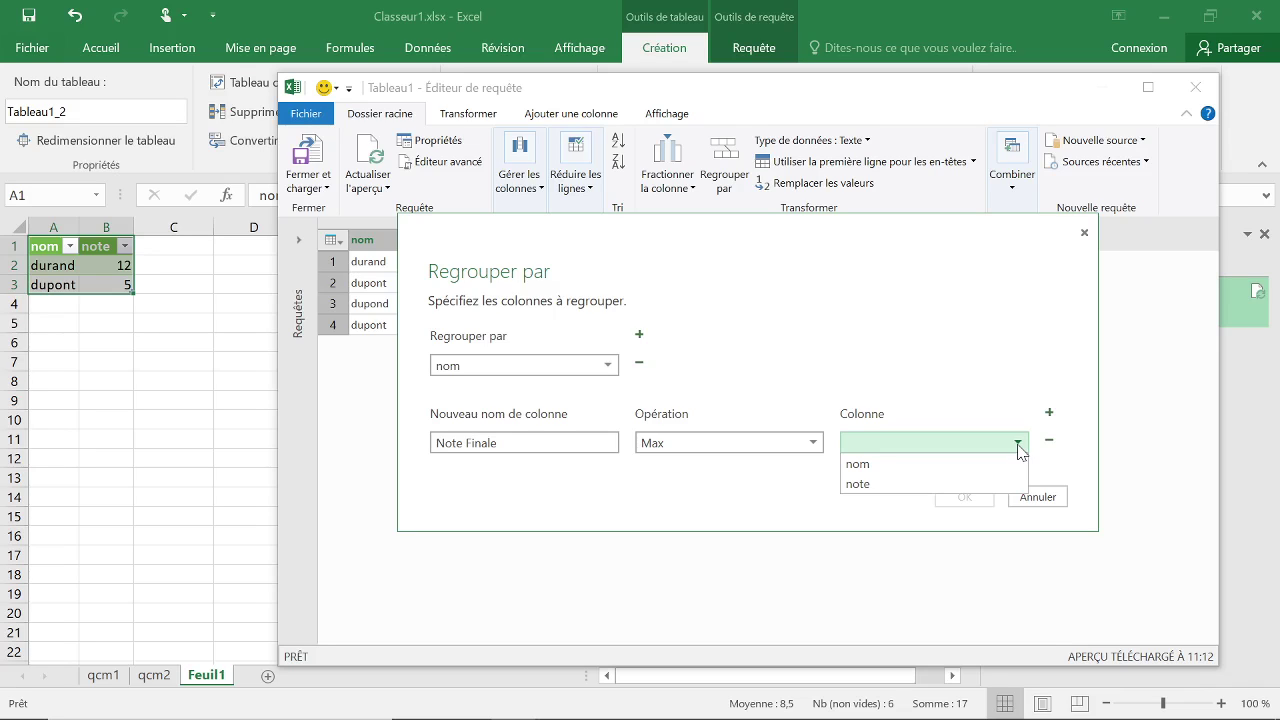
pyautogui.click(960, 482)
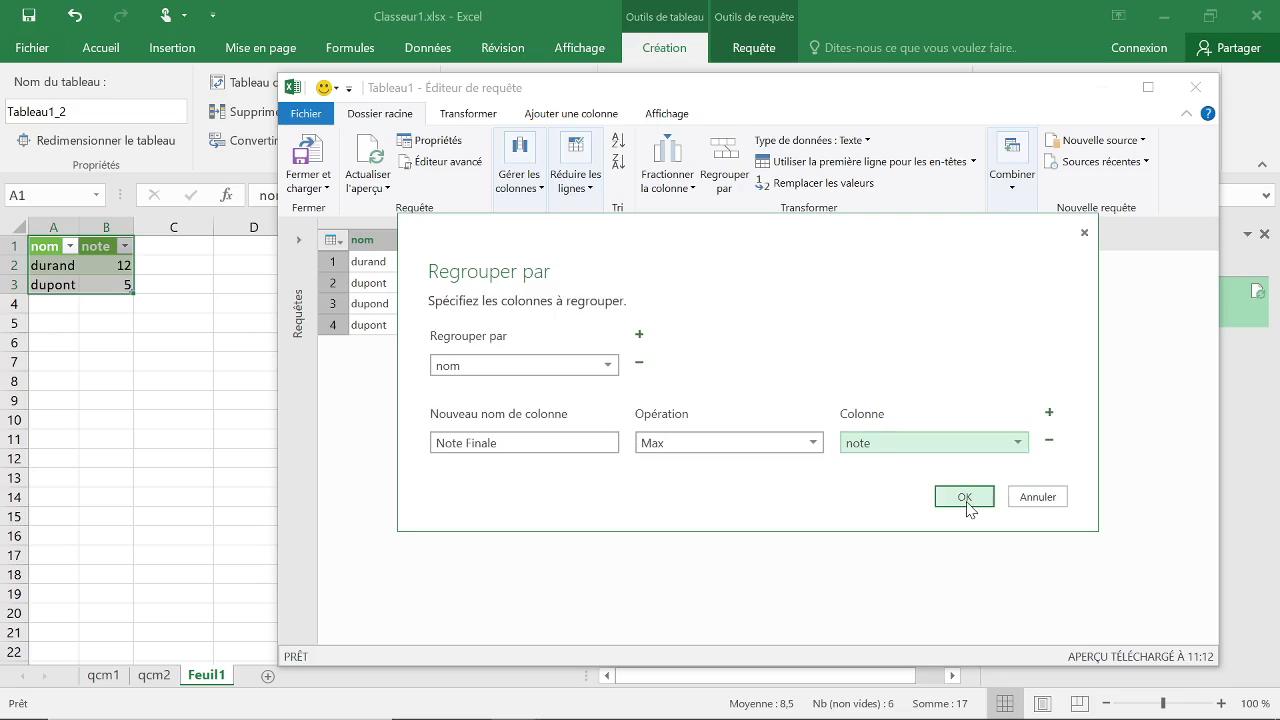
pyautogui.click(966, 498)
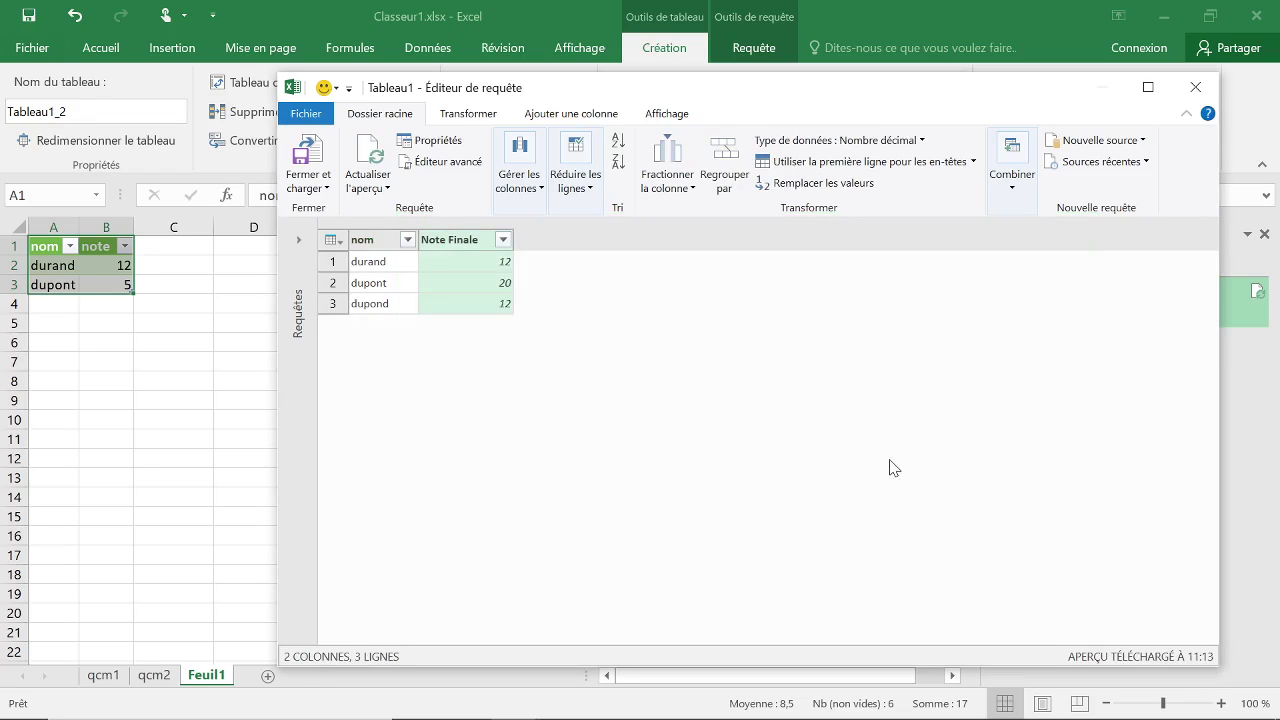
# Step: Load the grouped query into Feuil1 with Fermer et charger, showing durand 12, dupont 20, dupond 12
pyautogui.click(308, 152)
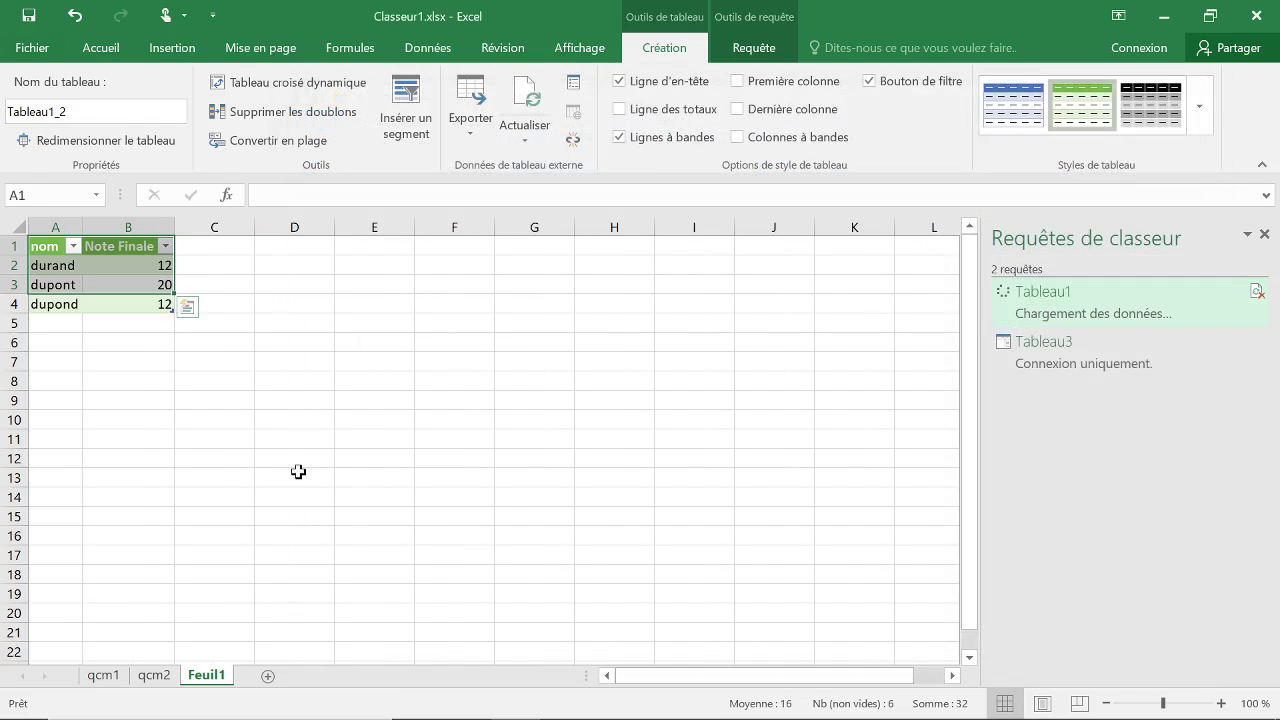
pyautogui.click(298, 474)
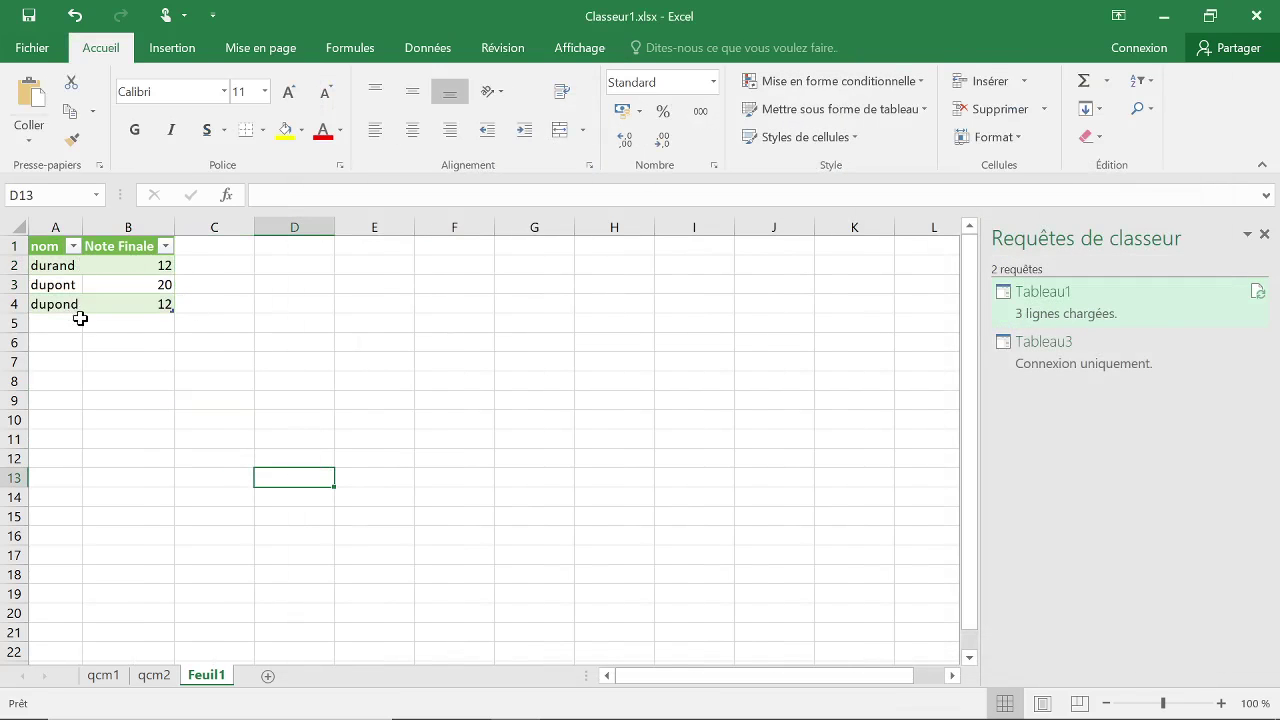